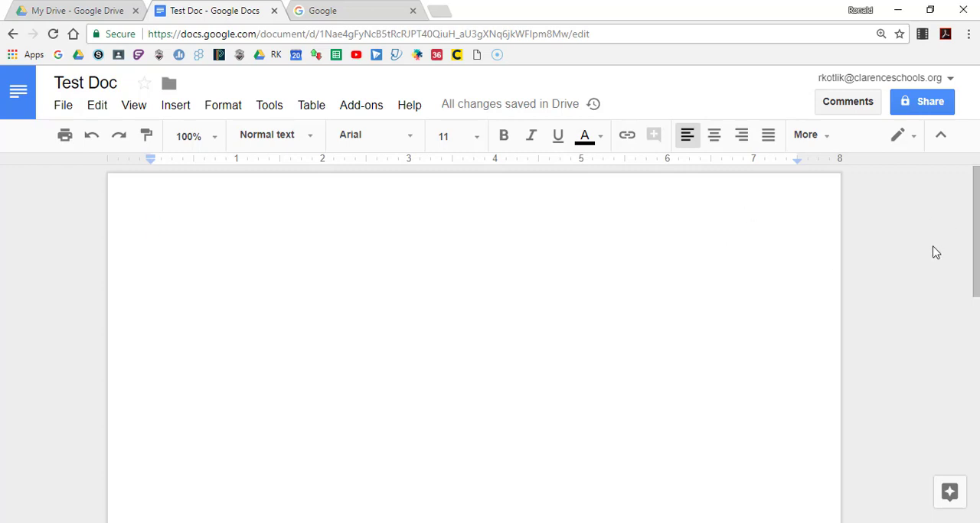
Open the document's title for renaming and leave it without entering a new name
key(ctrl+a)
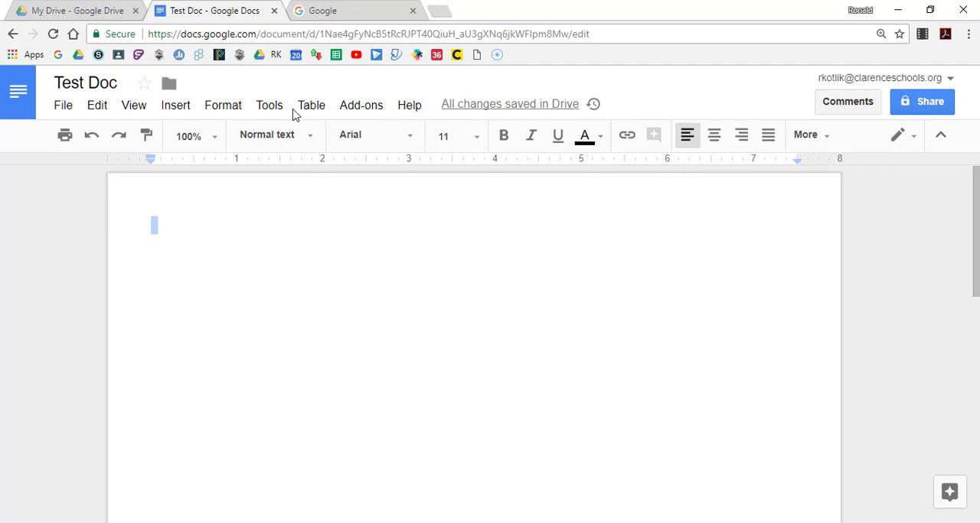
click(63, 107)
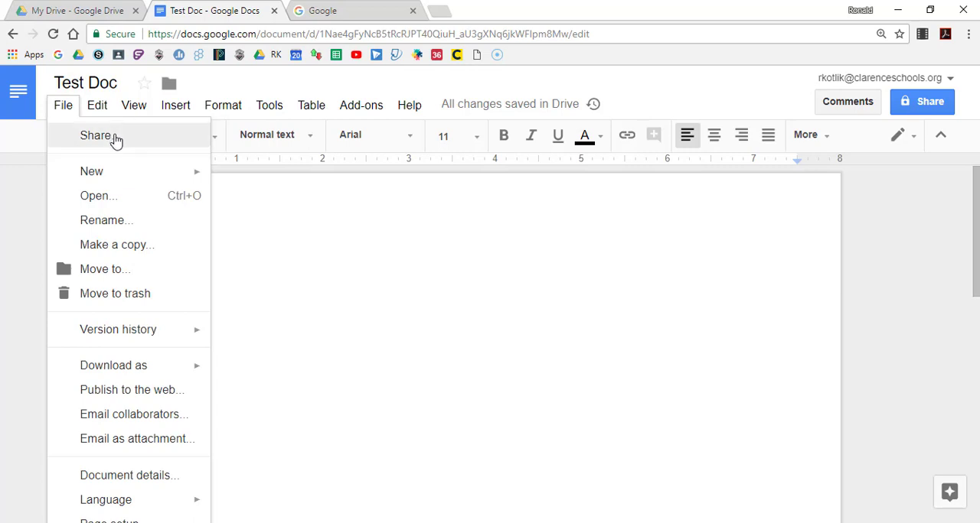
mouse_move(124, 173)
click(123, 224)
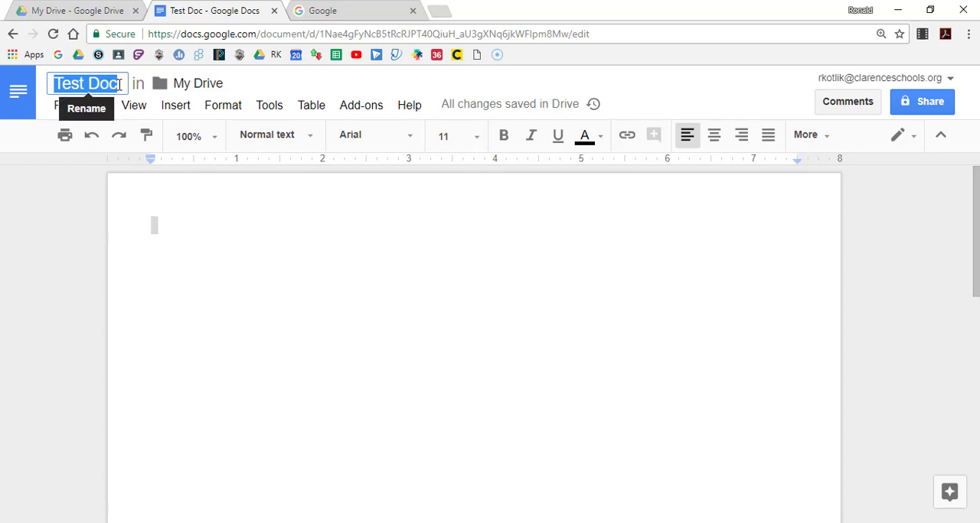
click(224, 319)
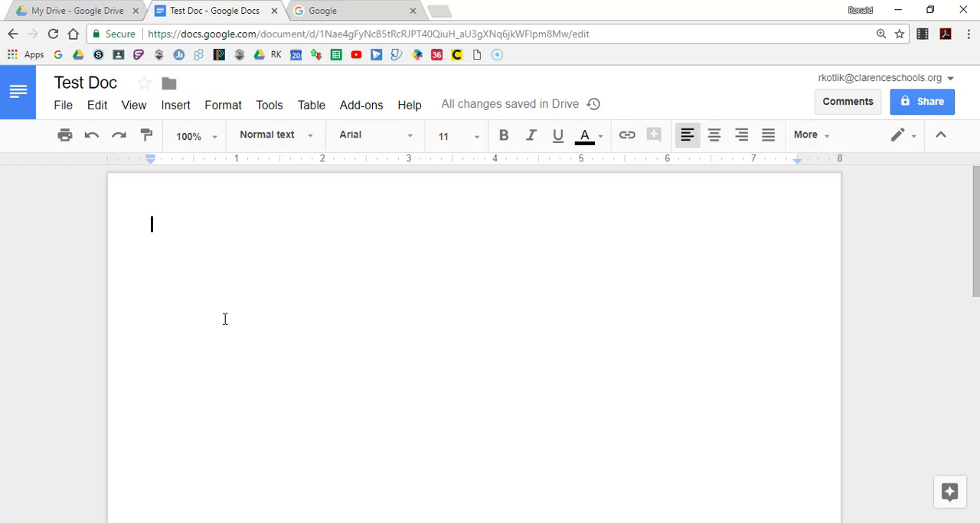
click(119, 82)
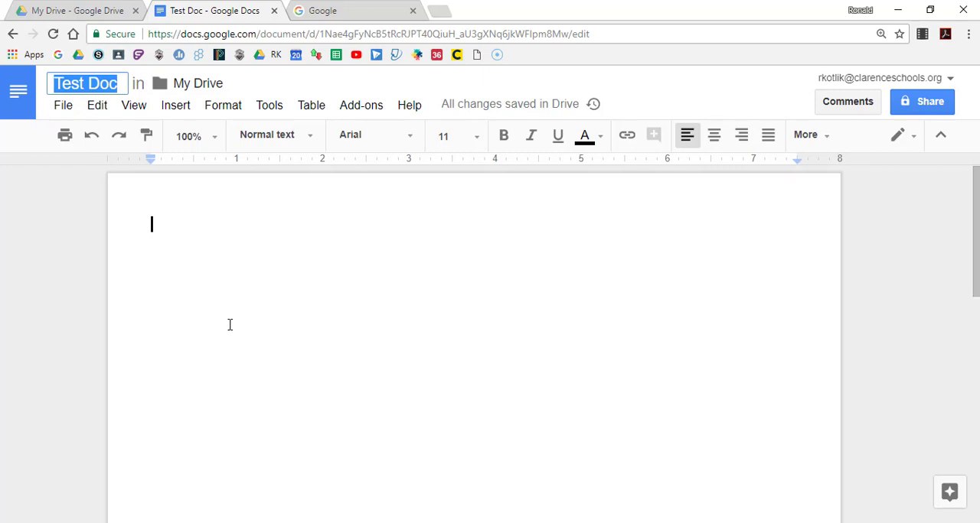
click(307, 289)
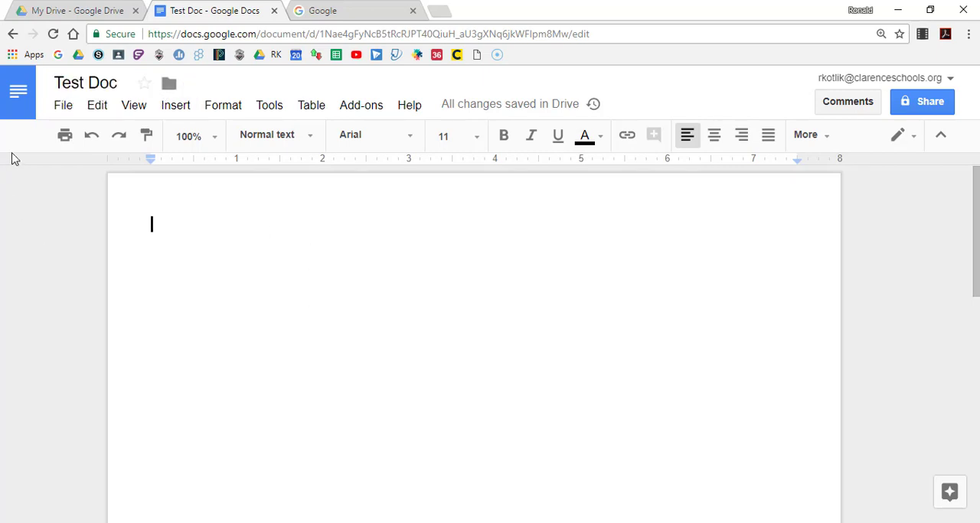
Browse the move destinations in My Drive into the CIVIL WAR folder and close the folder chooser without moving the document
click(65, 110)
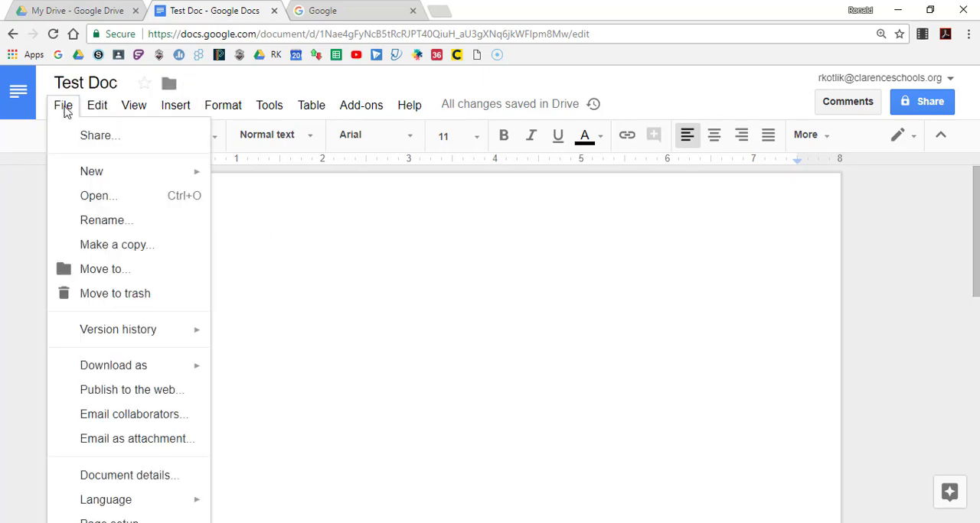
click(120, 271)
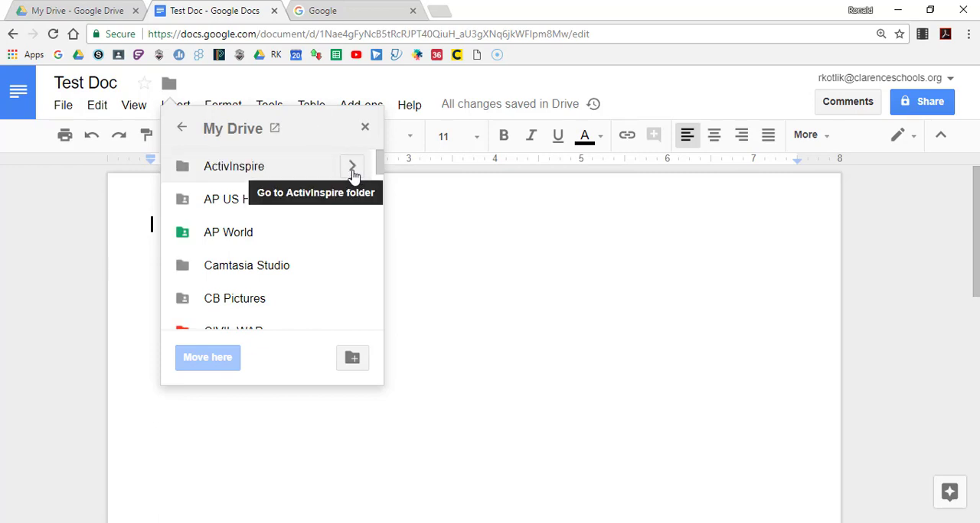
scroll(281, 258, down, 3)
scroll(280, 260, up, 3)
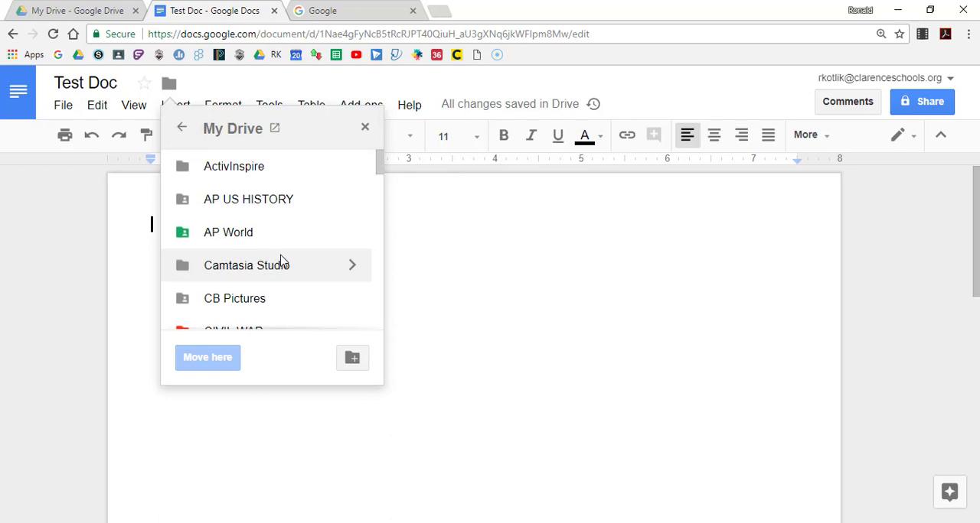
scroll(280, 260, down, 3)
click(352, 196)
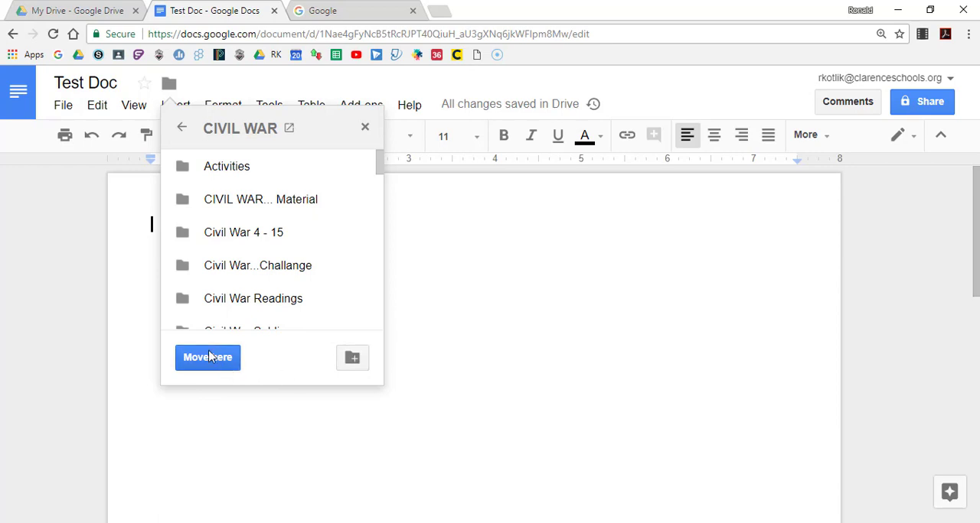
click(364, 126)
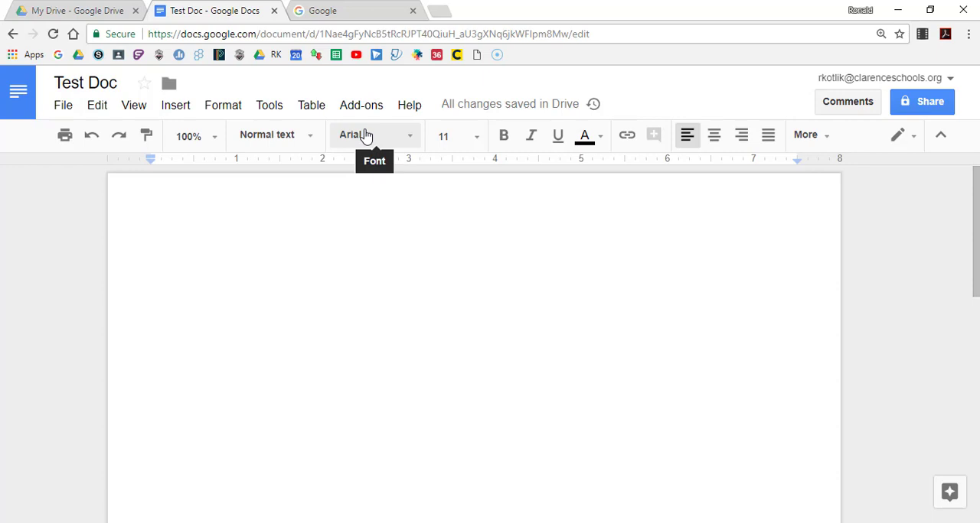
Select Camtasia Studio as the destination folder for the document and cancel the move
click(168, 84)
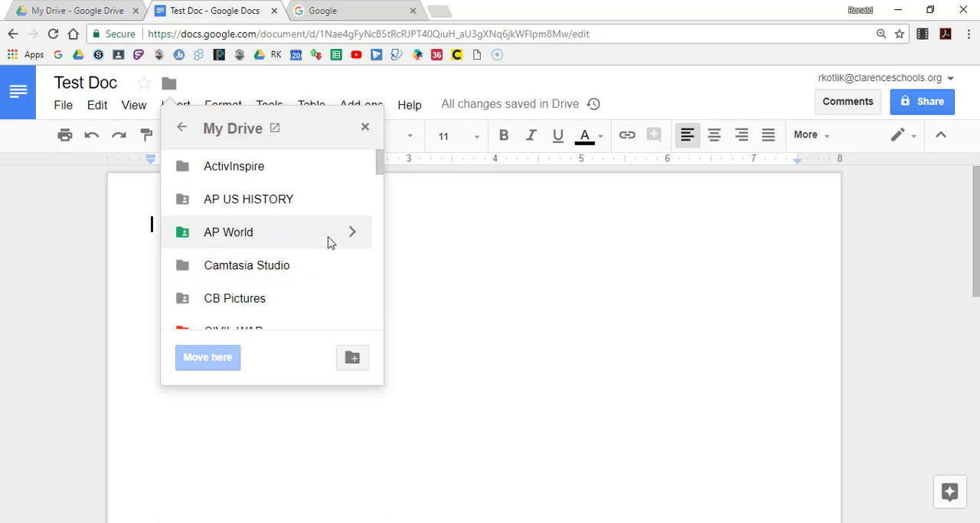
click(337, 265)
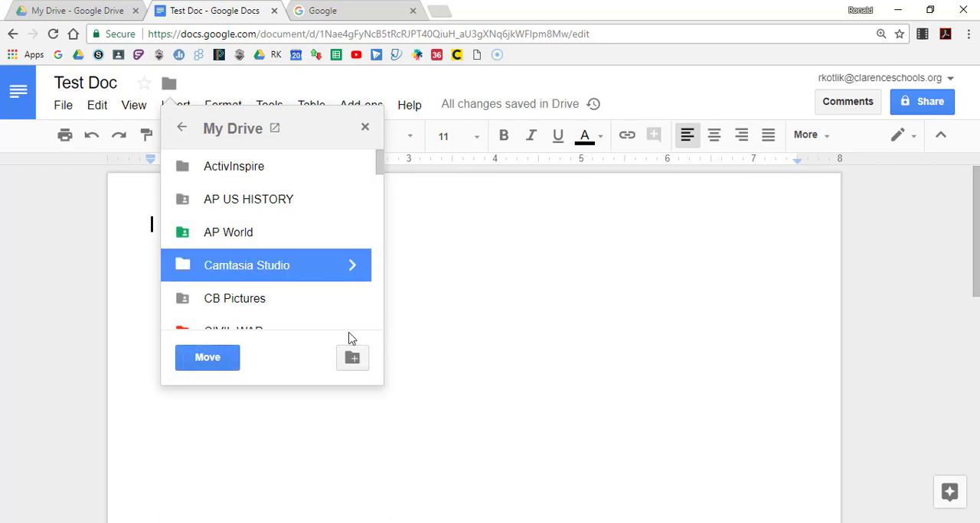
click(366, 129)
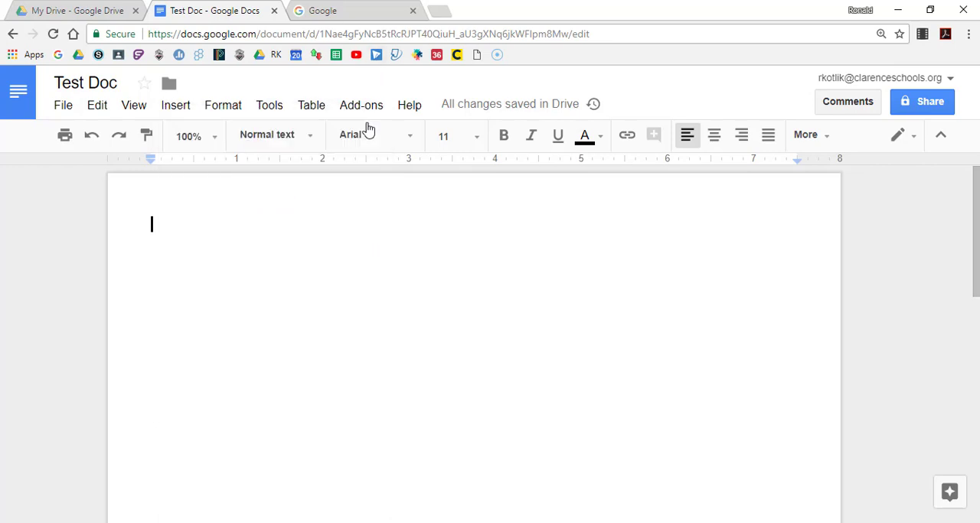
Open the version history of Test Doc and look through its current version
click(65, 107)
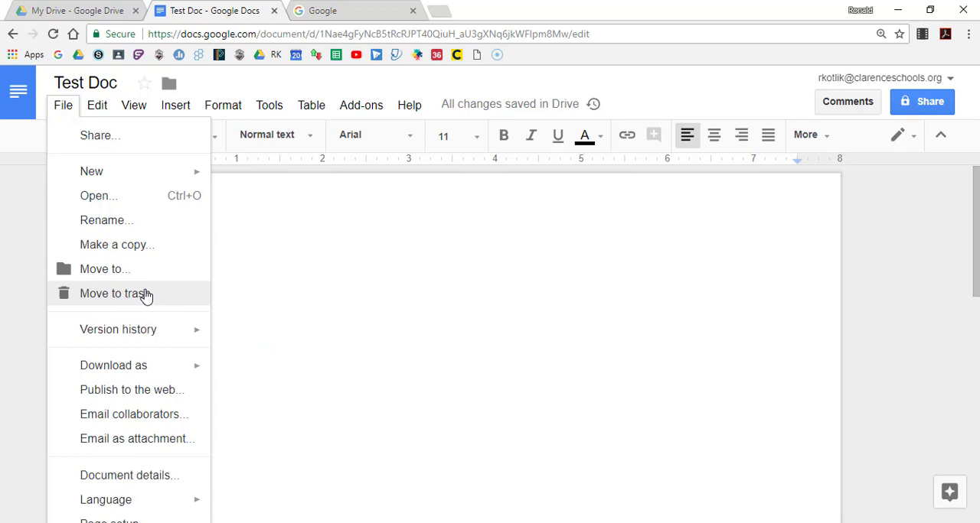
mouse_move(197, 331)
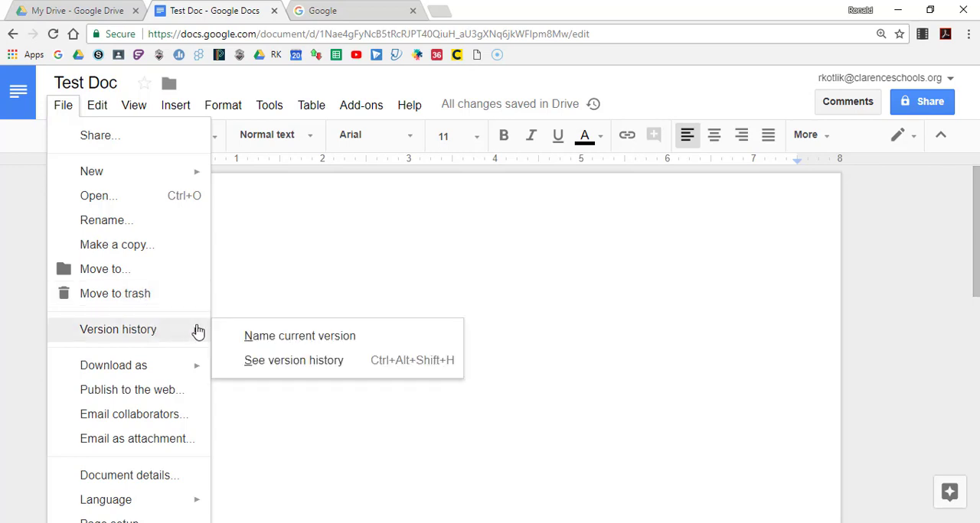
click(295, 359)
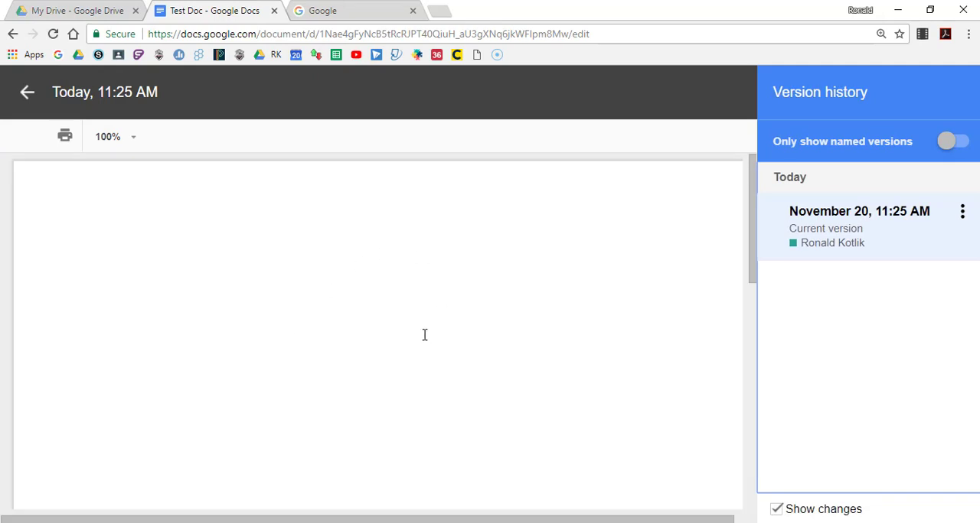
scroll(447, 334, down, 3)
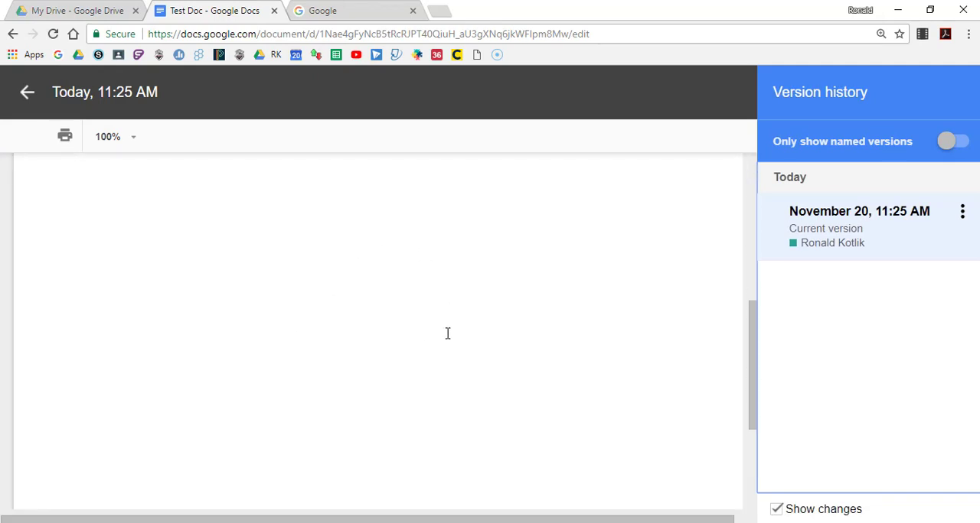
scroll(448, 334, down, 5)
scroll(447, 334, up, 3)
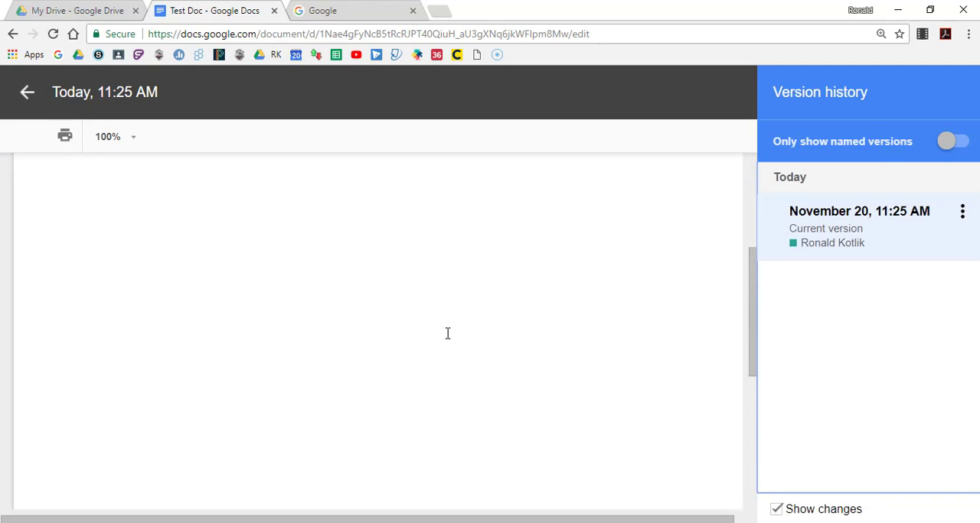
Switch to Google Drive and open Battle of Little Bighorn Source Activity 2016 from the HIS 274 - American Military History folder
click(105, 12)
scroll(252, 244, up, 3)
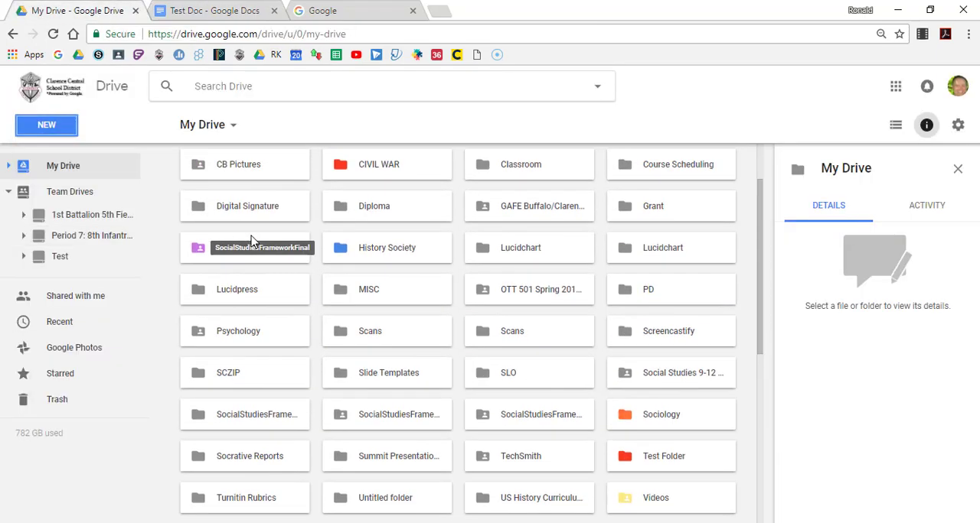
double_click(264, 310)
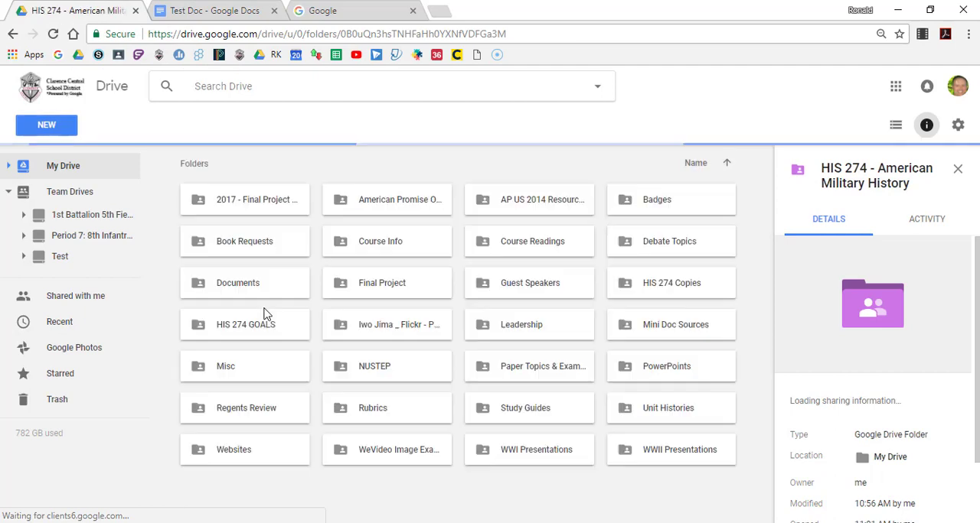
scroll(357, 356, down, 4)
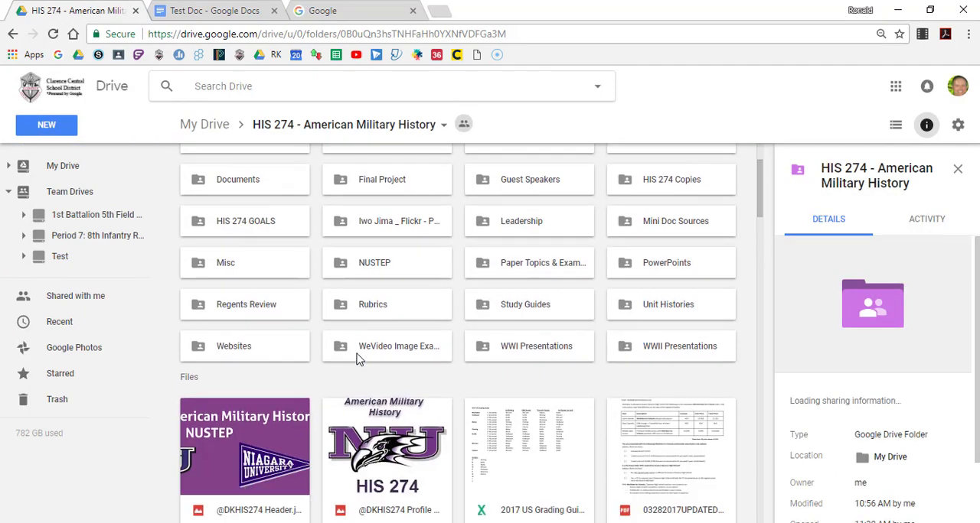
scroll(356, 360, down, 2)
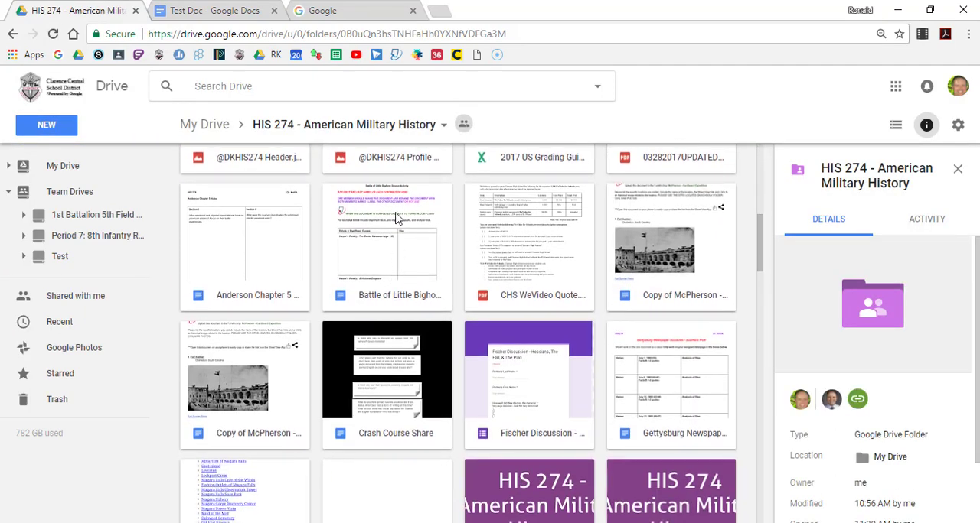
double_click(390, 218)
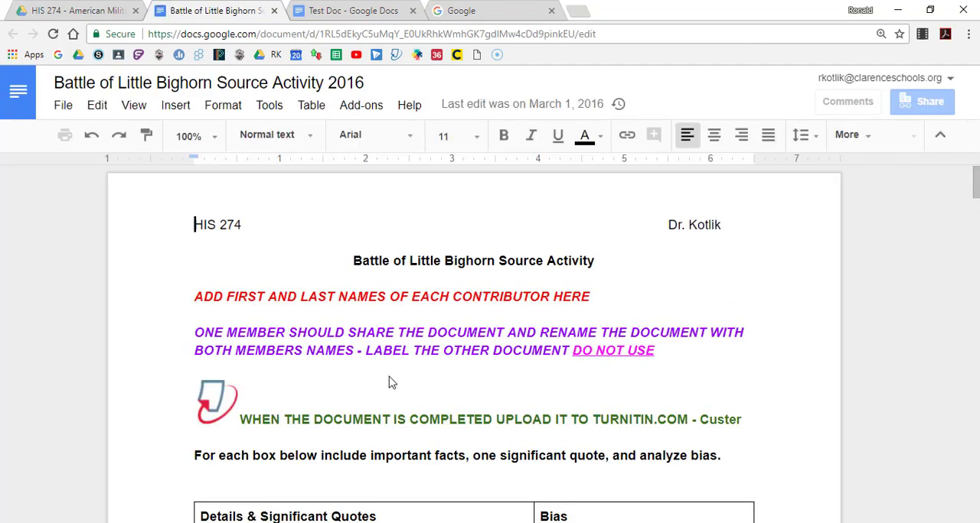
Open the version history of the Battle of Little Bighorn Source Activity document
scroll(128, 212, down, 4)
click(60, 109)
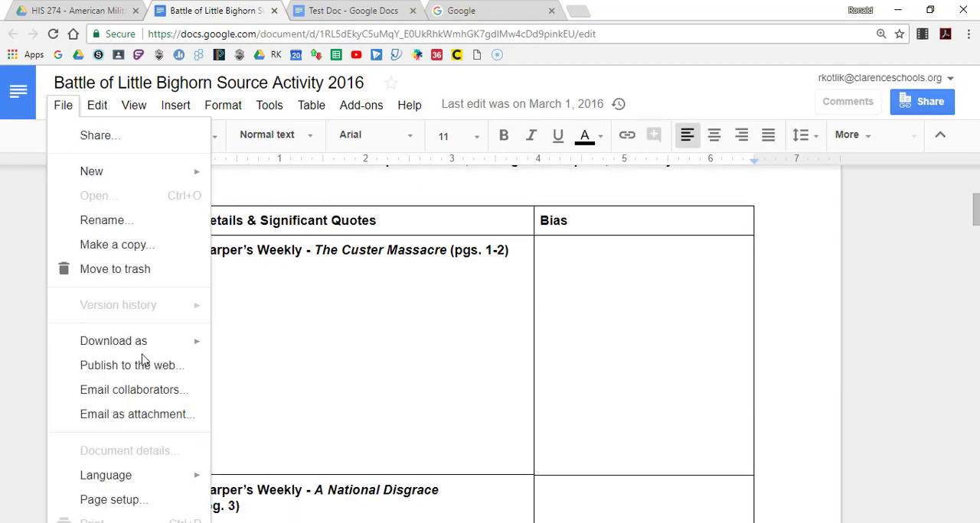
mouse_move(156, 337)
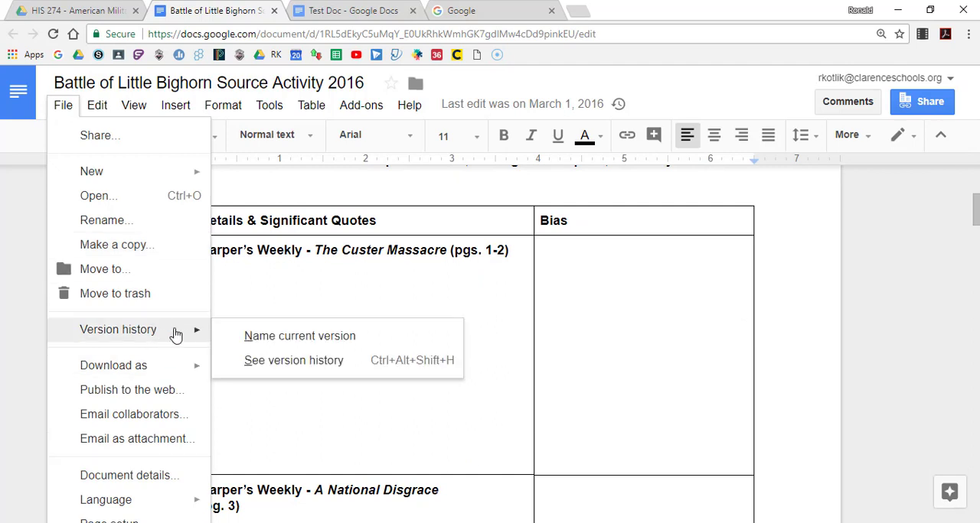
click(306, 374)
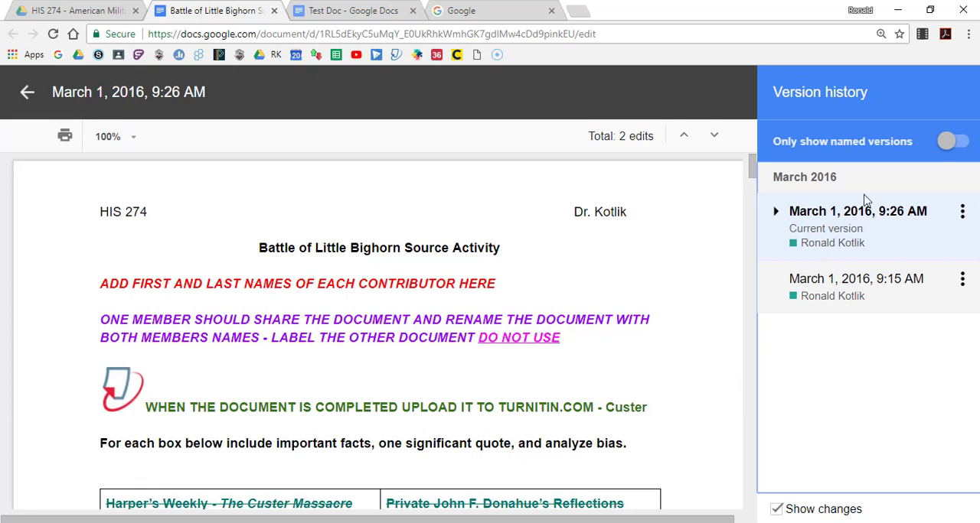
Compare the March 1, 2016, 9:15 AM version with the 9:26 AM version and examine the marked edits
click(833, 283)
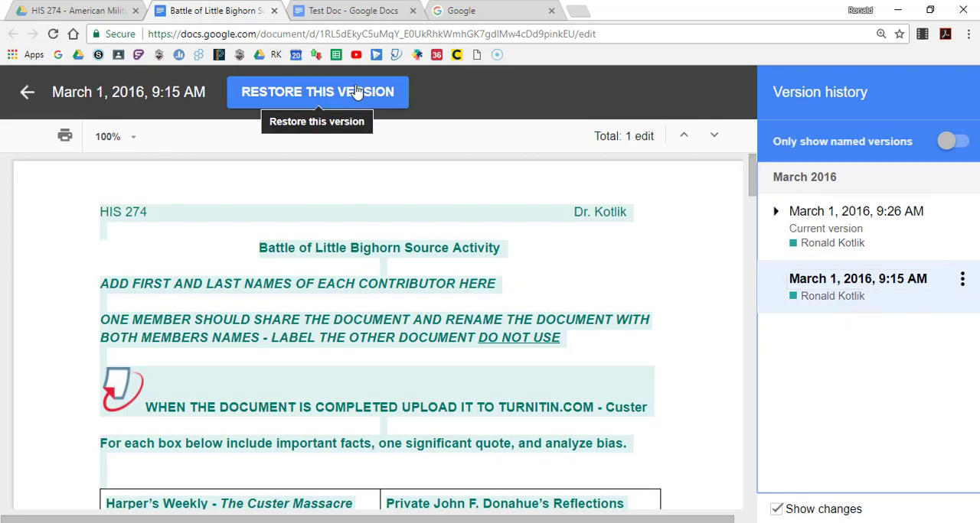
click(830, 238)
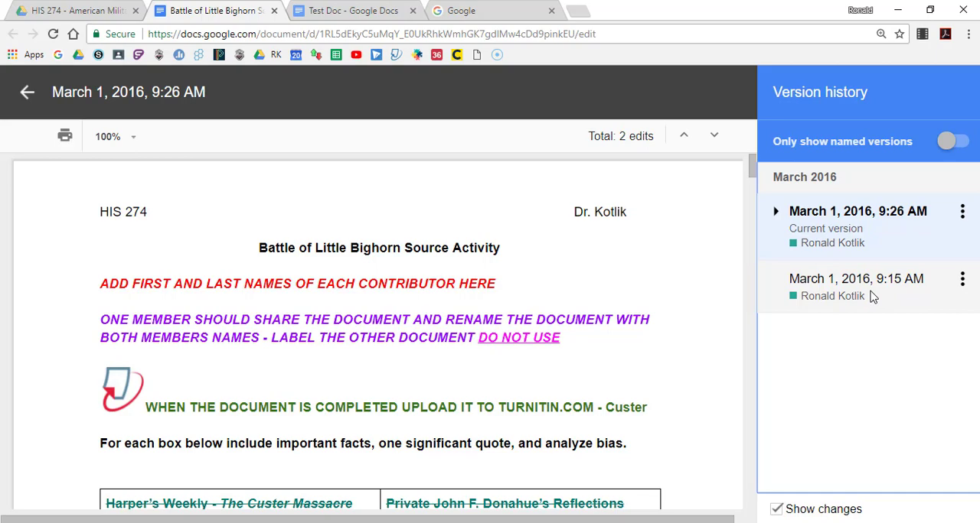
scroll(643, 320, down, 4)
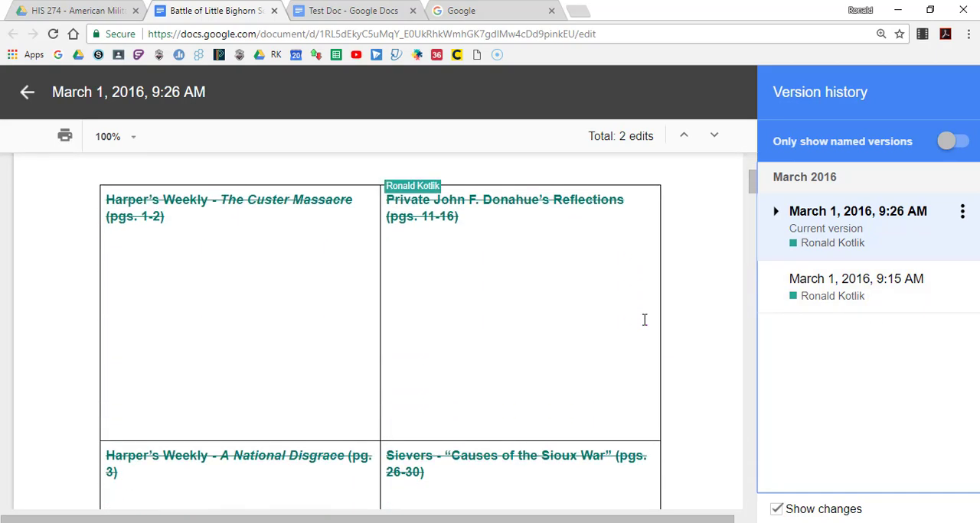
scroll(644, 320, down, 4)
scroll(643, 319, up, 8)
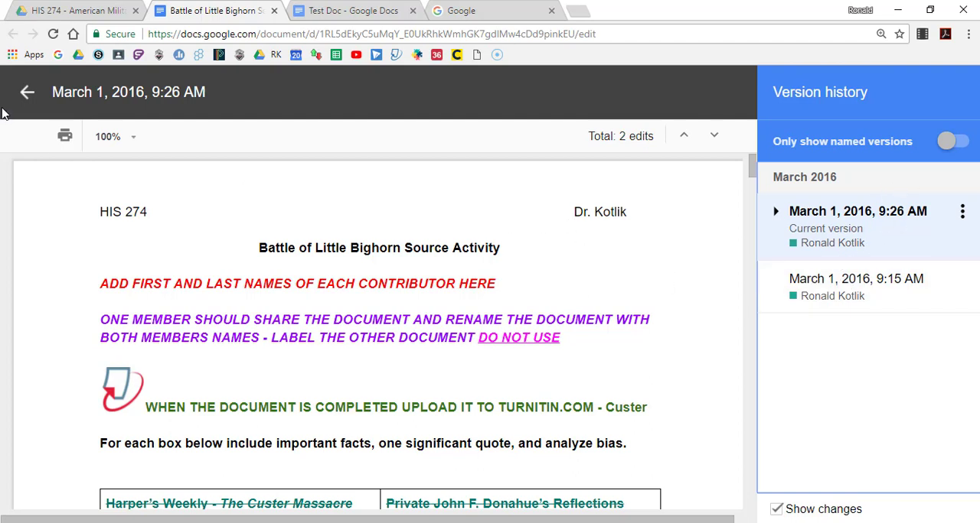
Close the Battle of Little Bighorn document and return to Test Doc, leaving its version history for the editing view
click(275, 12)
click(244, 16)
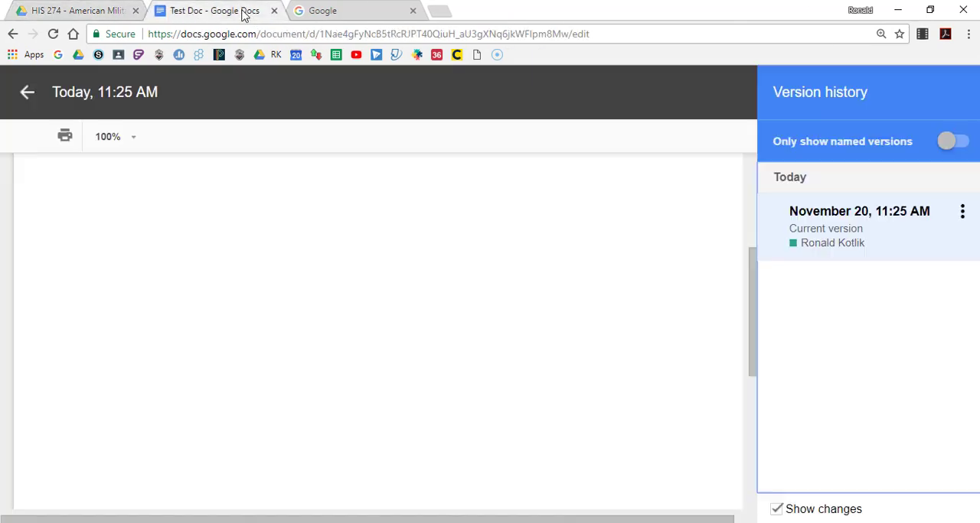
click(26, 92)
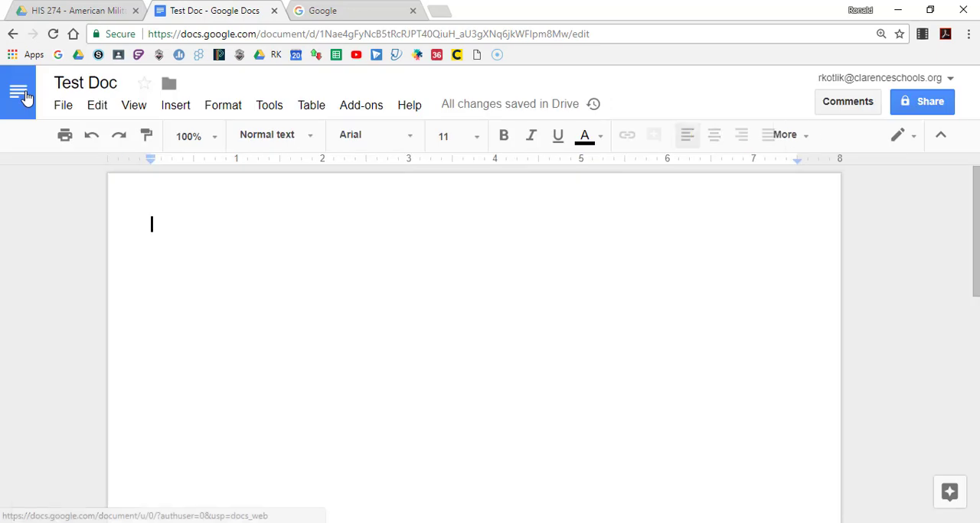
Open the page setup of Test Doc, try the Landscape orientation and return it to Portrait
click(62, 107)
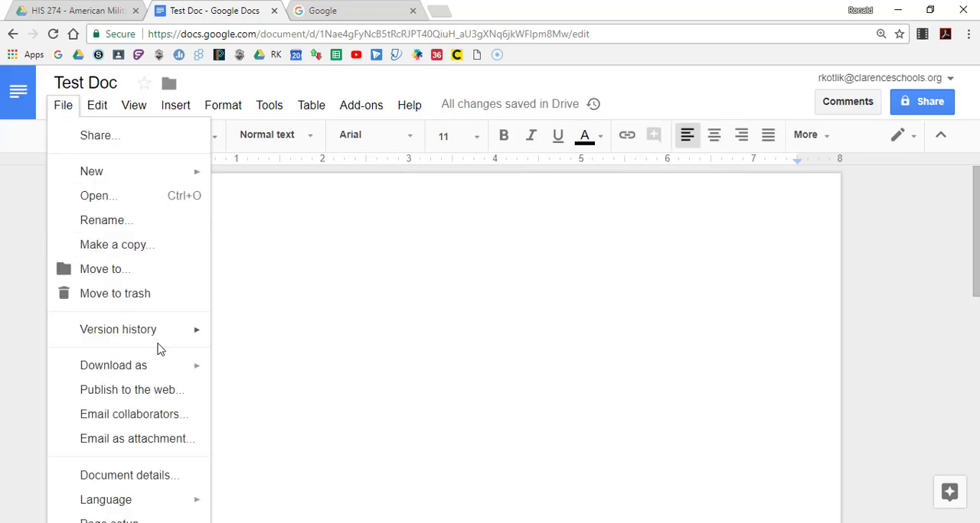
mouse_move(166, 369)
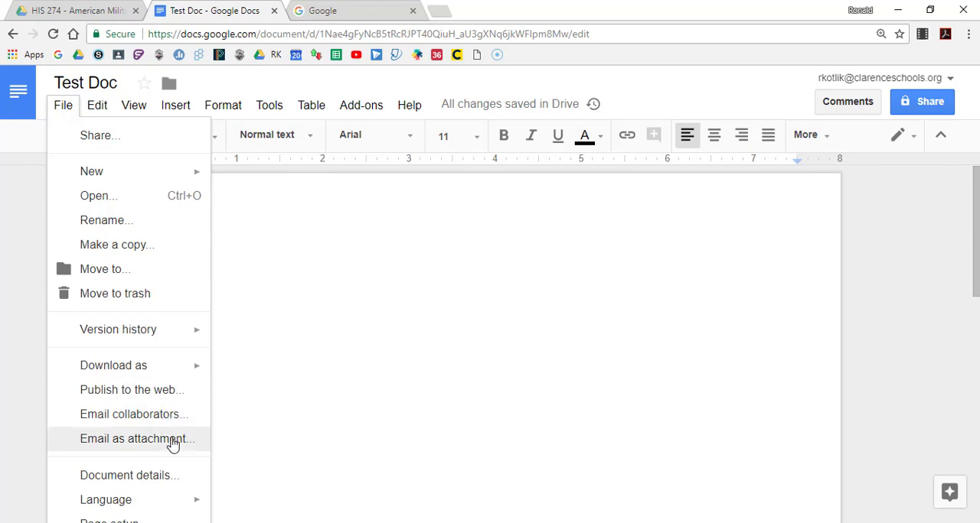
key(ctrl+minus)
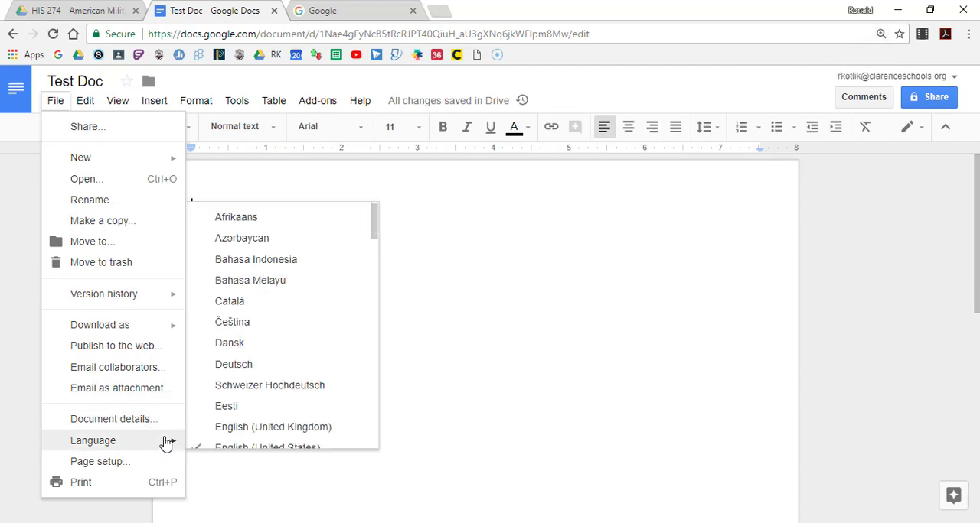
click(108, 467)
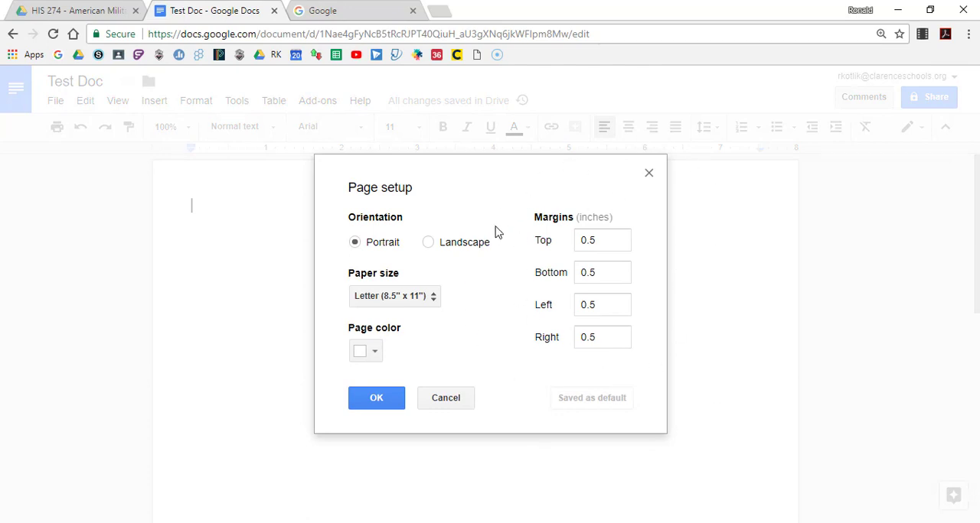
click(429, 242)
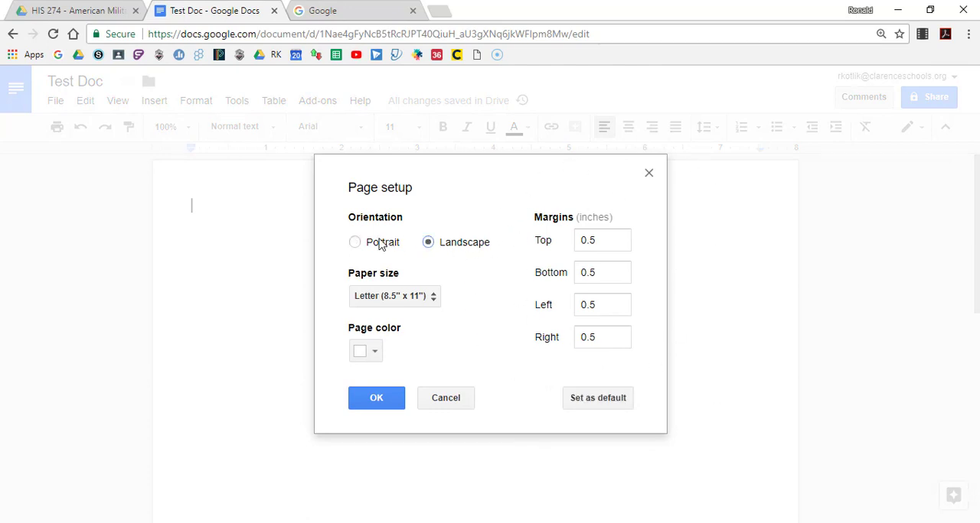
click(356, 243)
Review the four margins and the page color choices, keep the Letter (8.5" x 11") paper size and accept the page setup
click(608, 235)
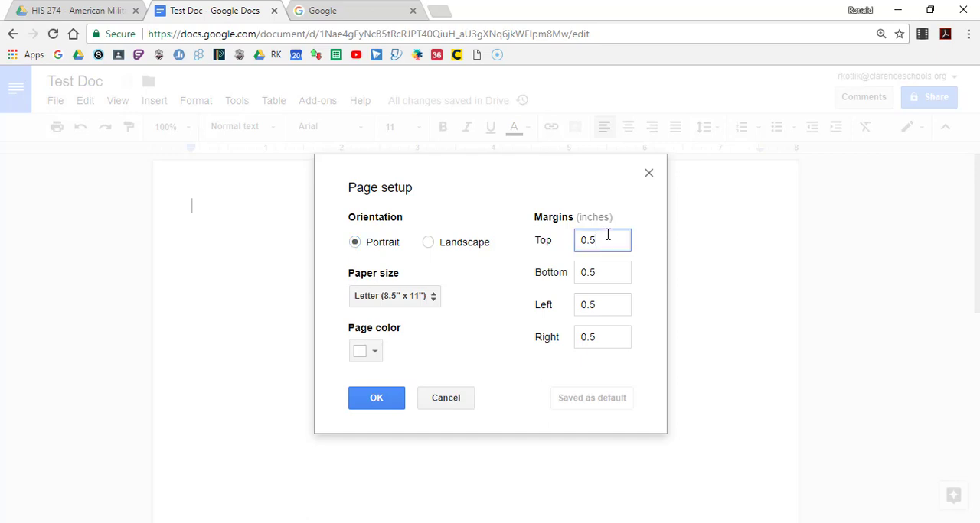
click(606, 275)
click(605, 314)
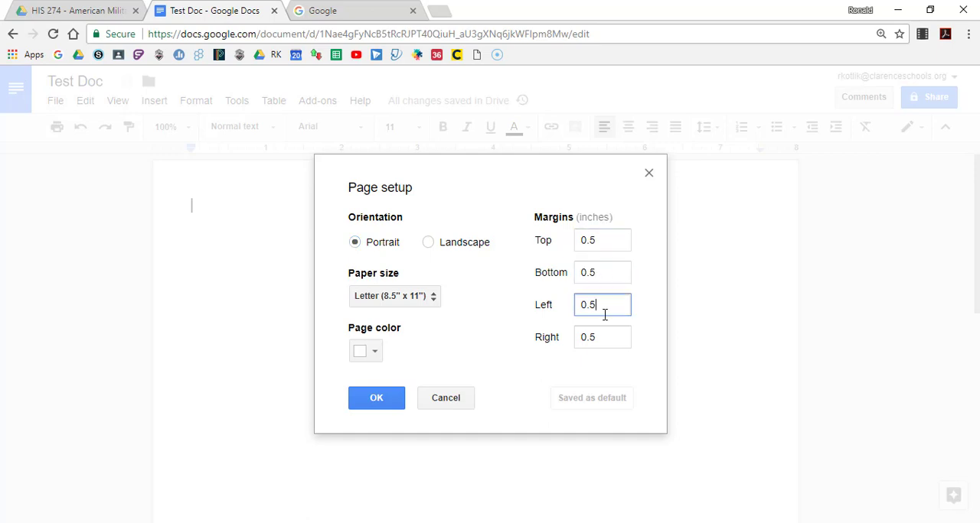
click(606, 339)
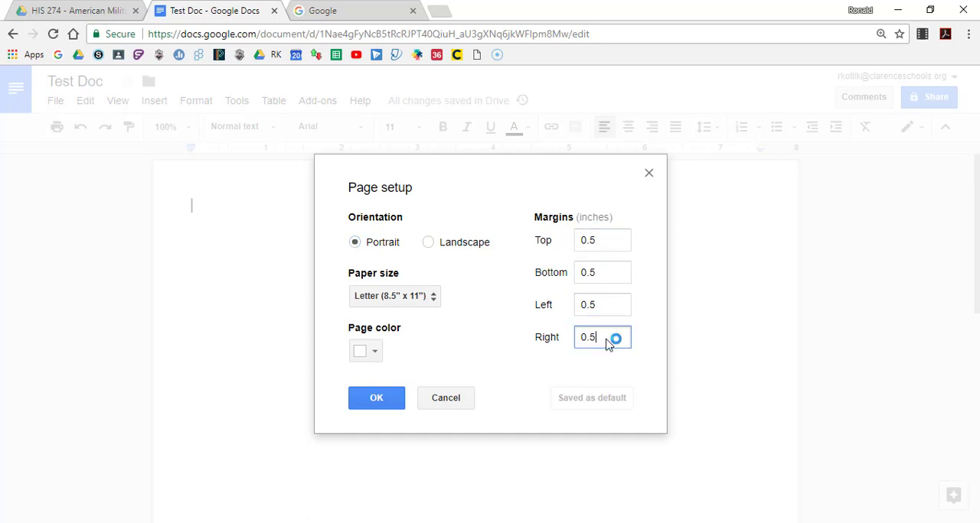
click(433, 301)
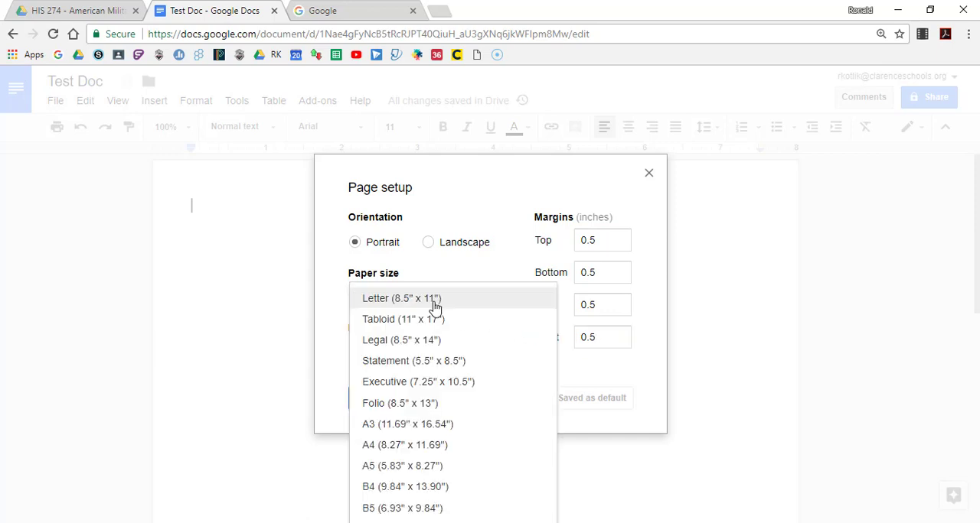
click(435, 306)
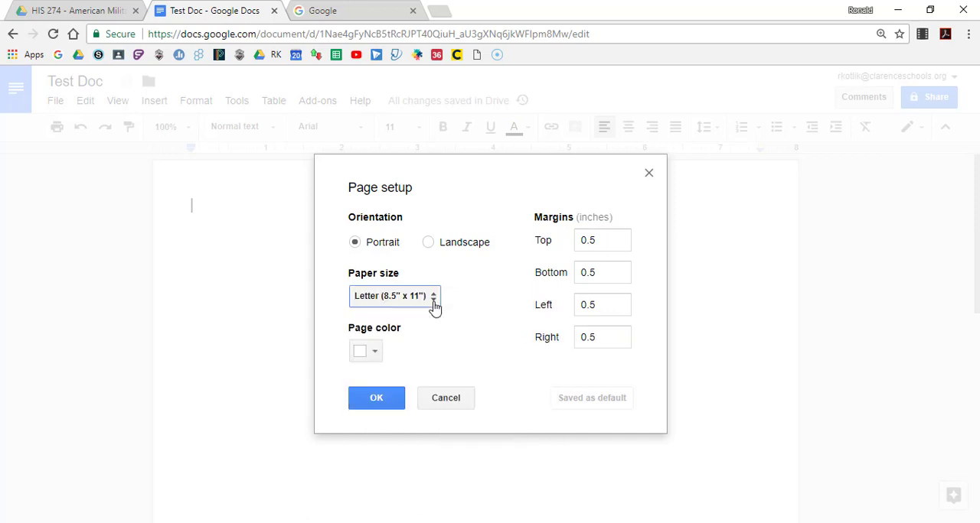
click(376, 352)
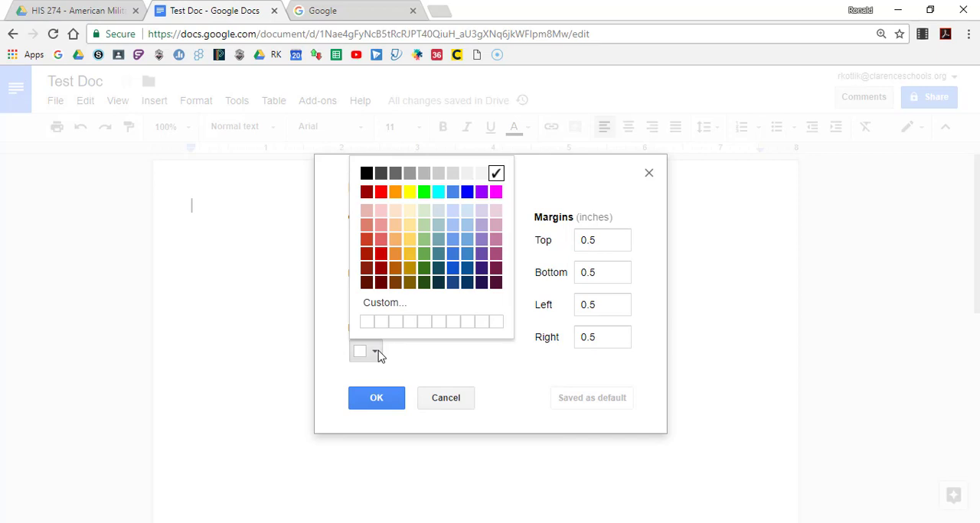
click(377, 353)
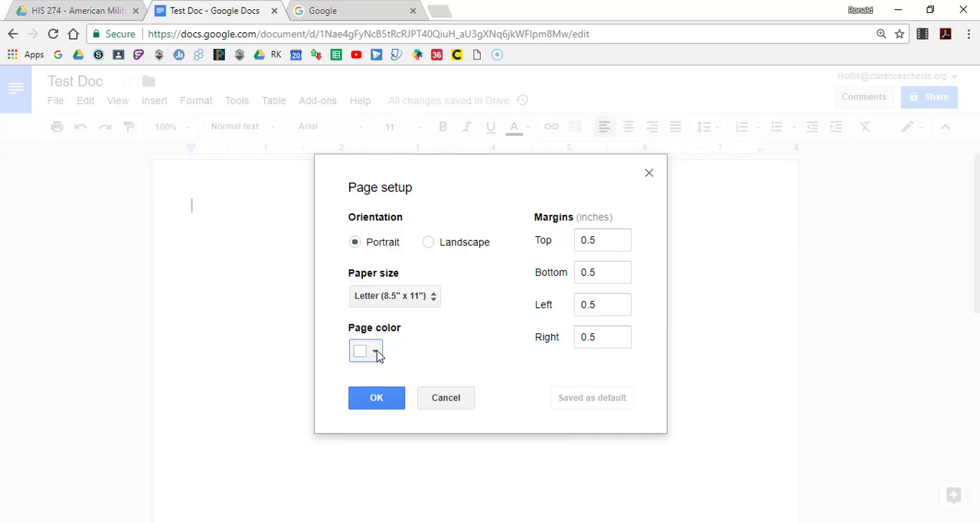
click(376, 398)
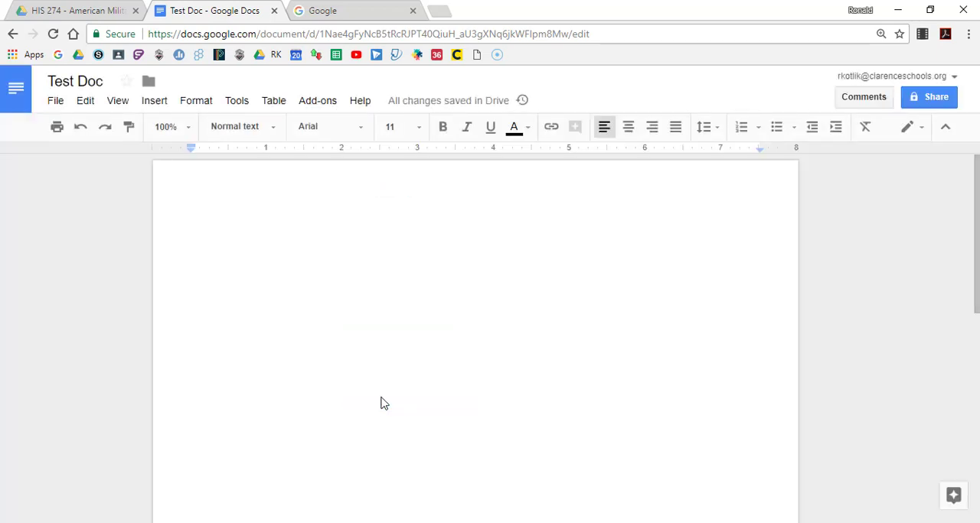
Review the editing commands, examine the find and replace options and close them without searching
click(85, 104)
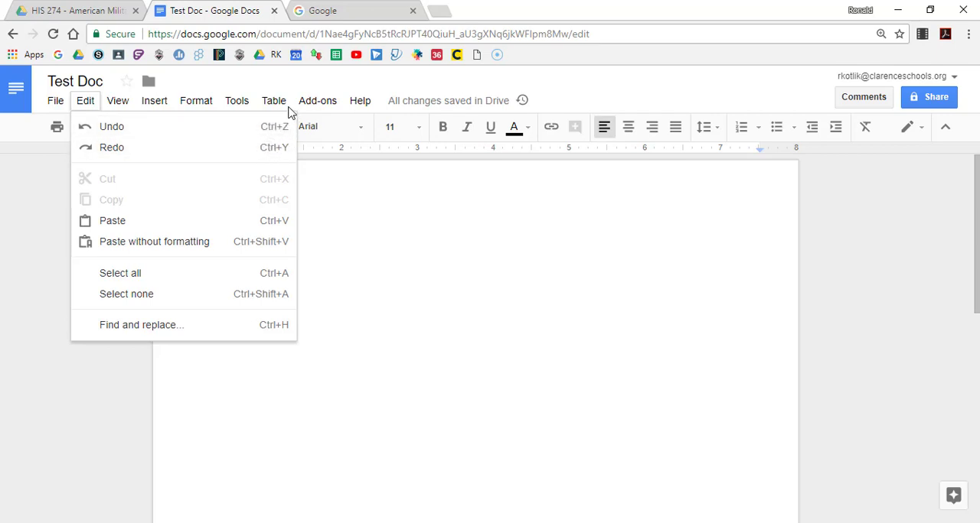
mouse_move(65, 107)
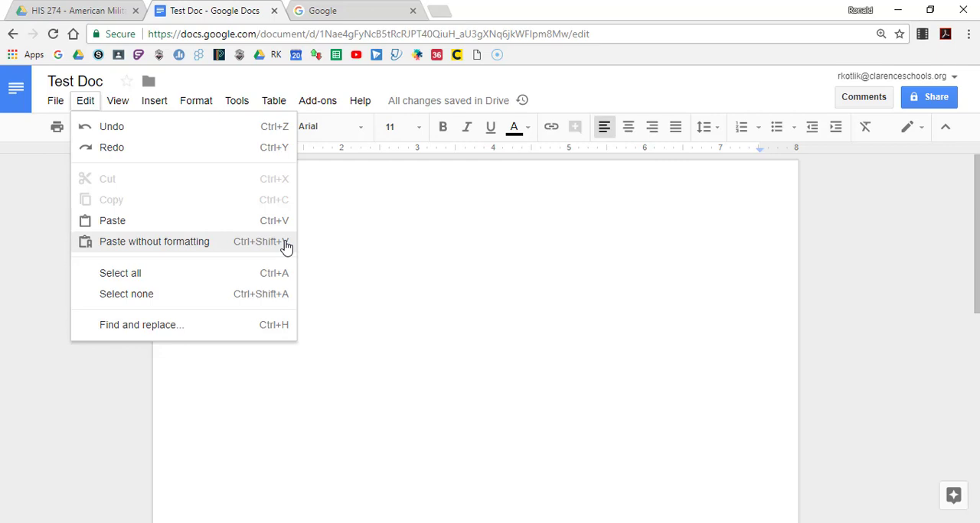
click(278, 329)
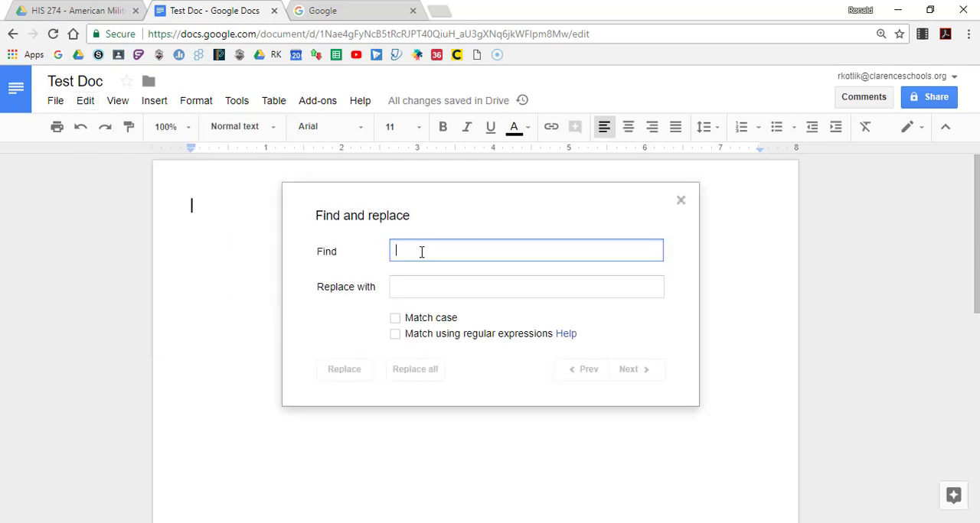
click(416, 288)
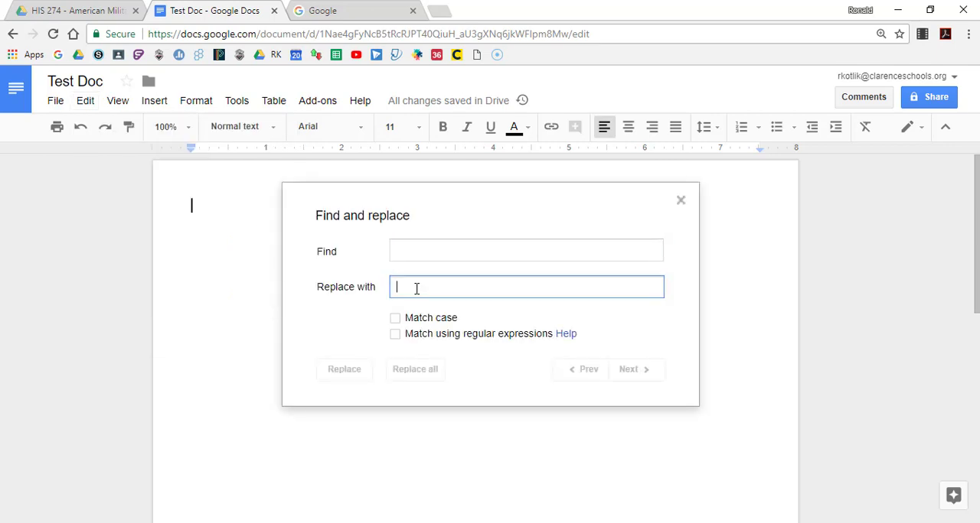
click(681, 202)
Review the view options, show the equation toolbar and hide it again
click(126, 107)
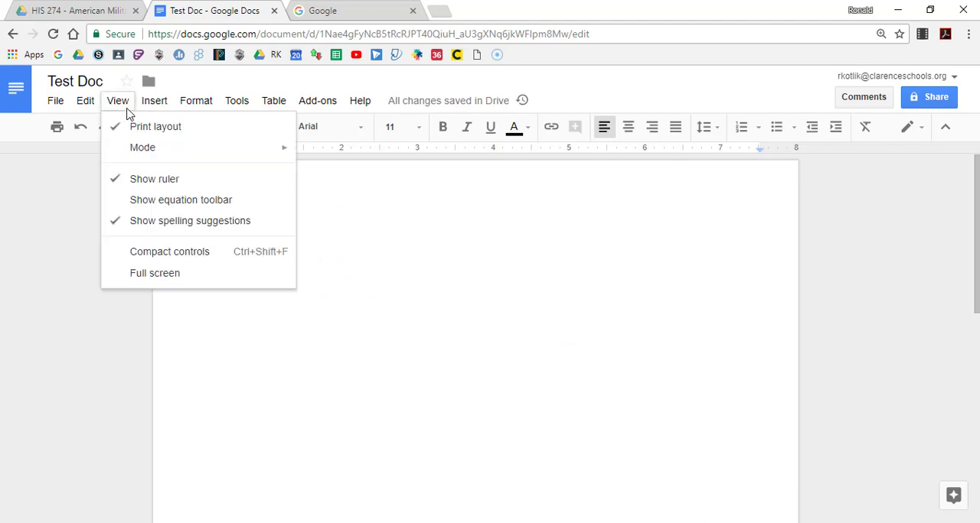
mouse_move(156, 153)
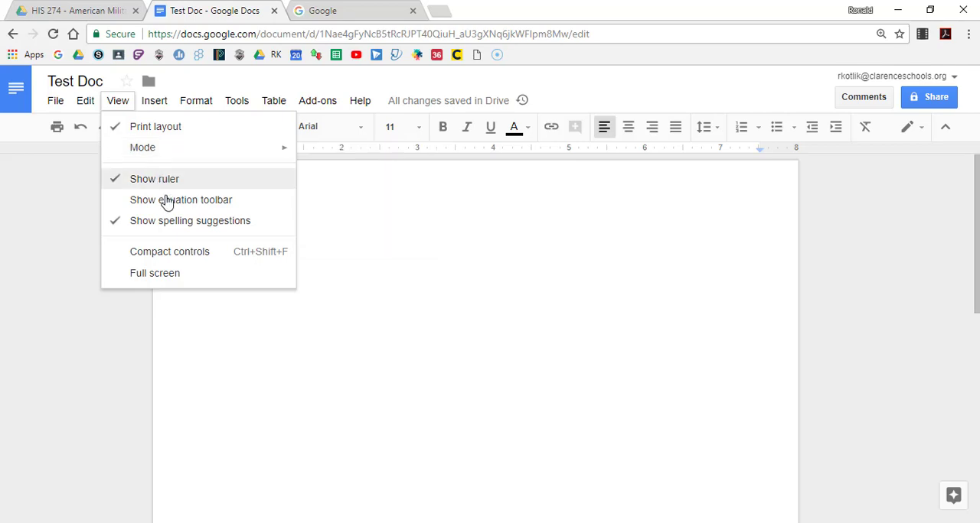
click(195, 202)
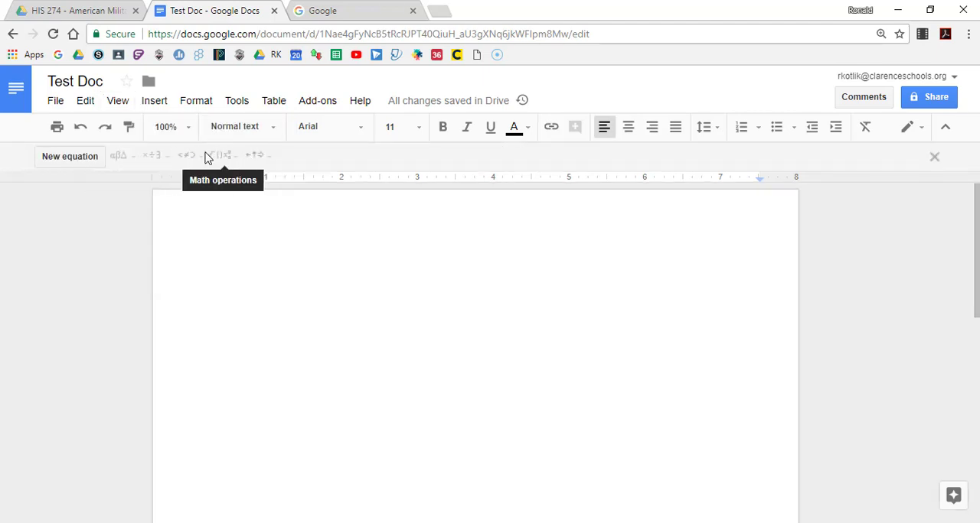
click(118, 102)
click(114, 206)
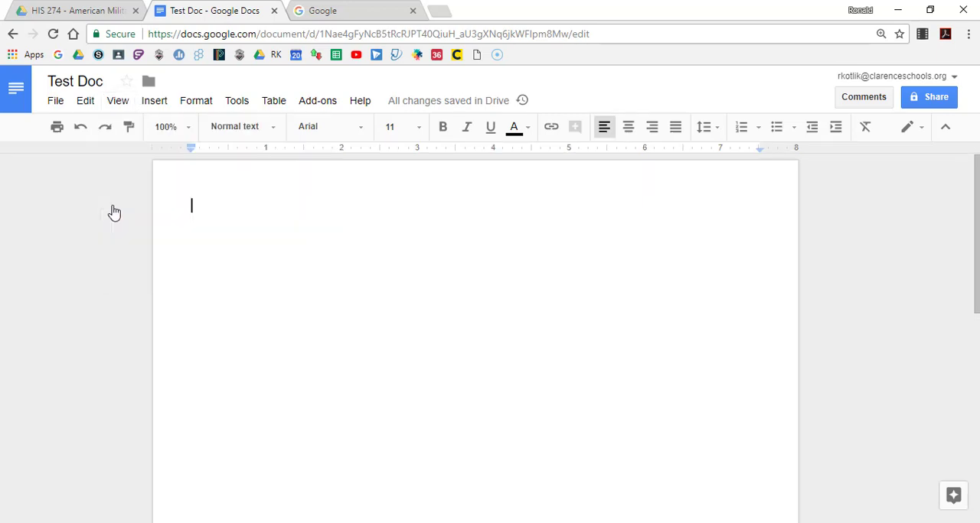
Switch the document to full screen and return to the normal editing view
click(125, 104)
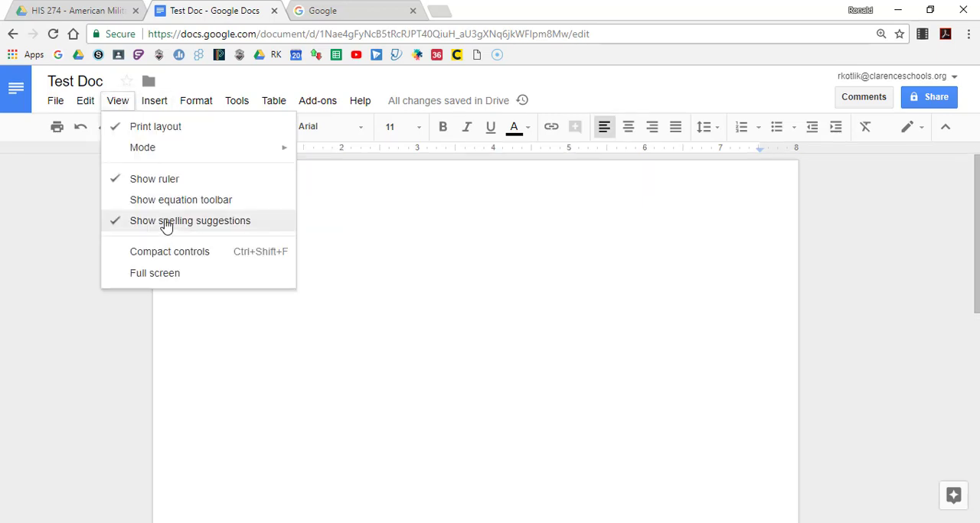
click(174, 278)
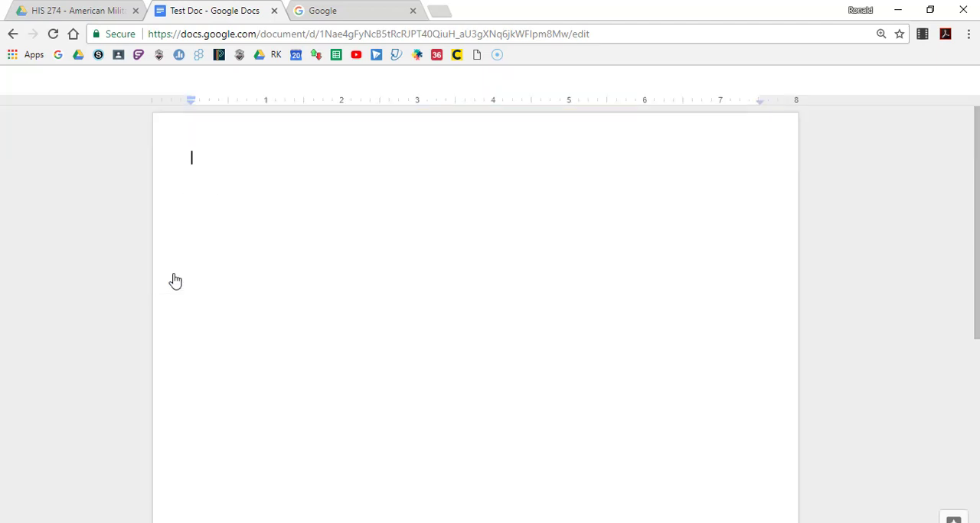
key(Escape)
Examine the image insertion options and open the link entry box at the start of the document
click(155, 101)
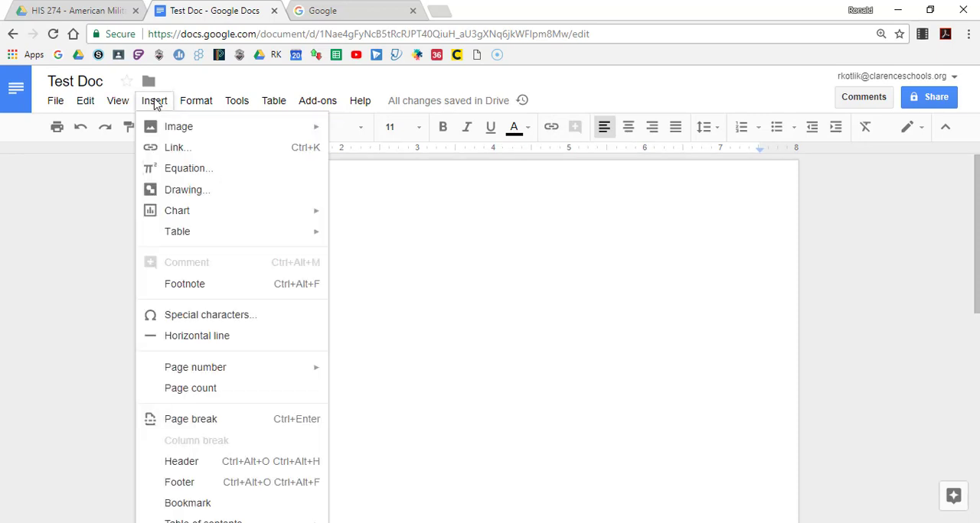
mouse_move(225, 127)
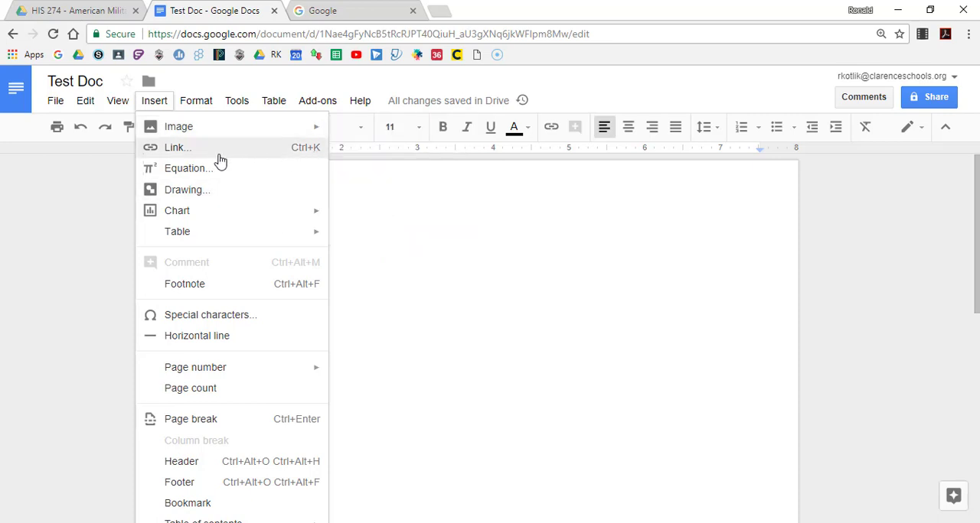
key(Escape)
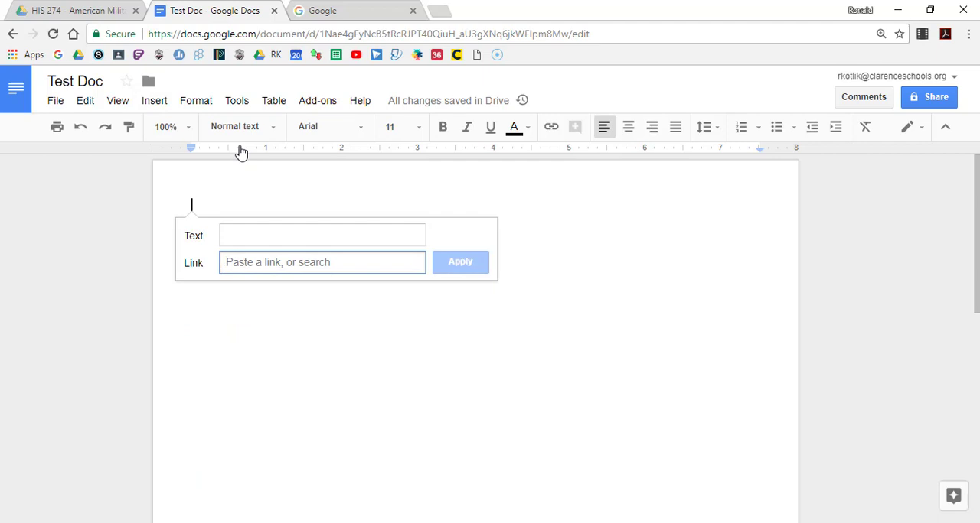
Review the chart types and insert a table of 3 columns and 3 rows at the start of the document
click(149, 105)
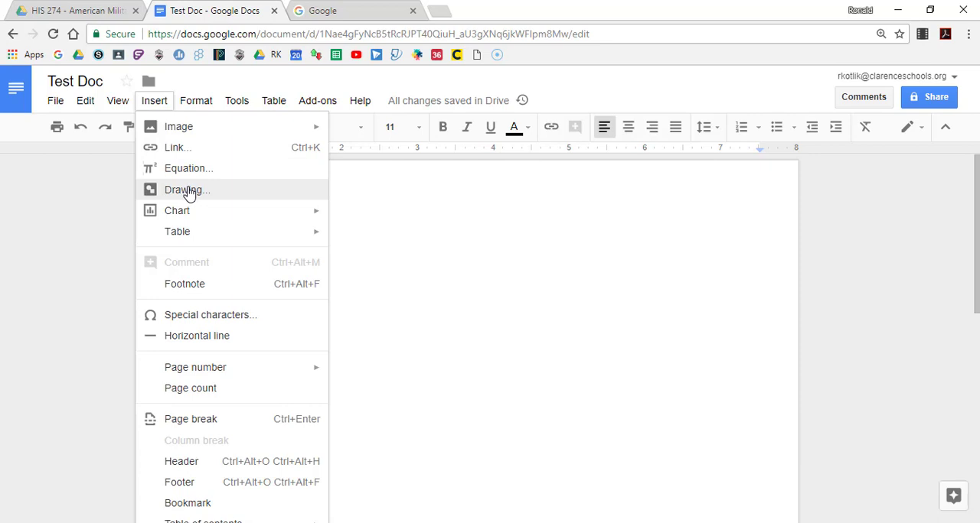
mouse_move(201, 218)
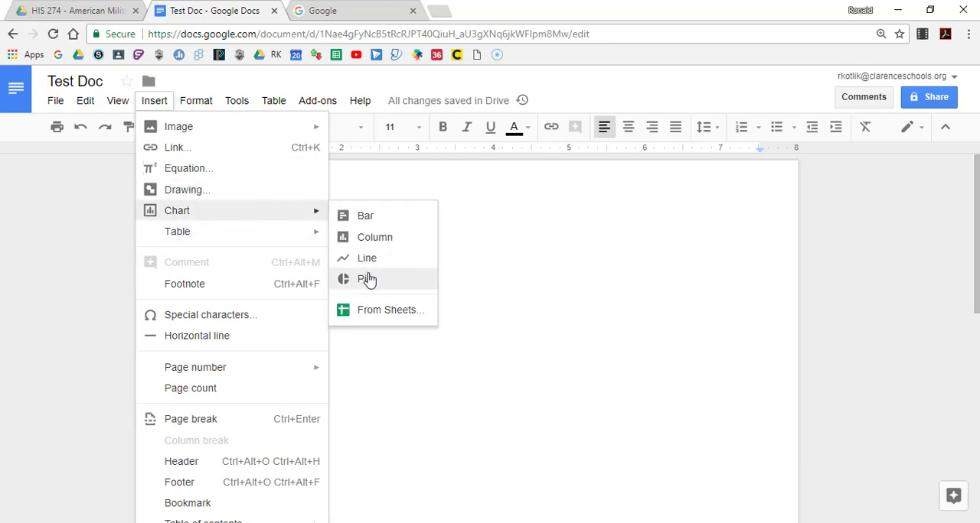
mouse_move(258, 241)
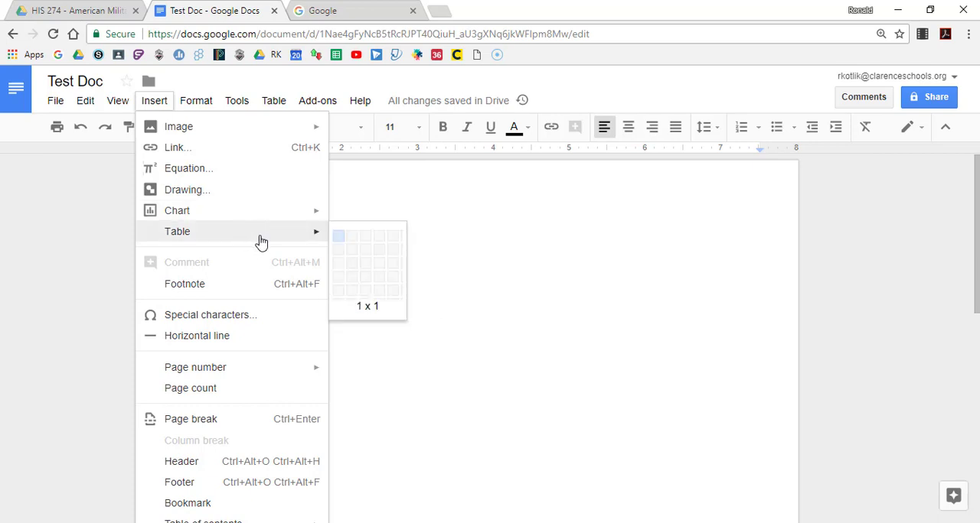
click(366, 269)
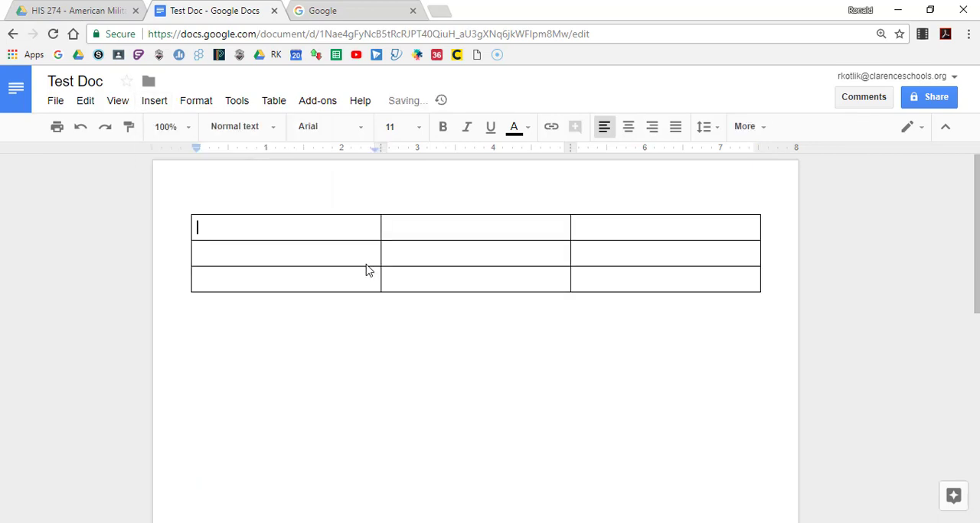
Select the table's first cell and examine the row, column and table commands available for it
click(154, 100)
double_click(356, 229)
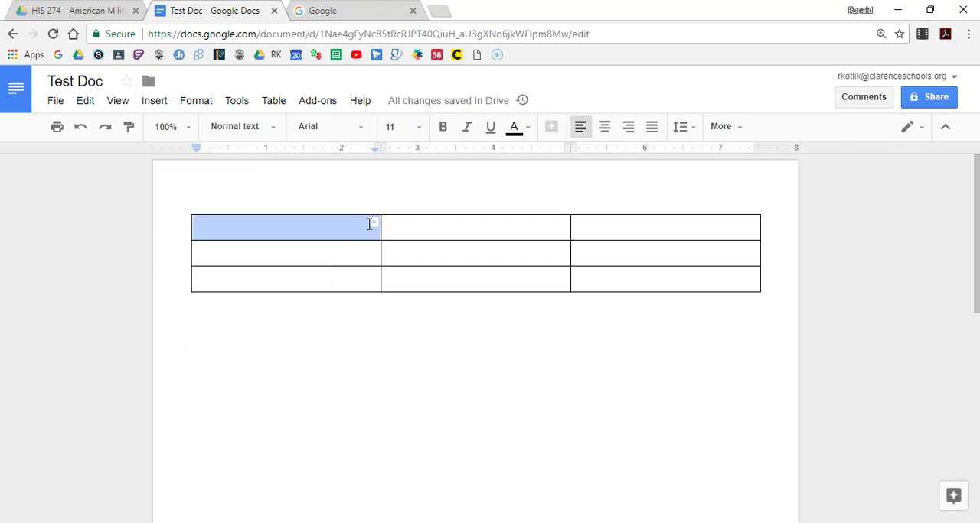
right_click(343, 221)
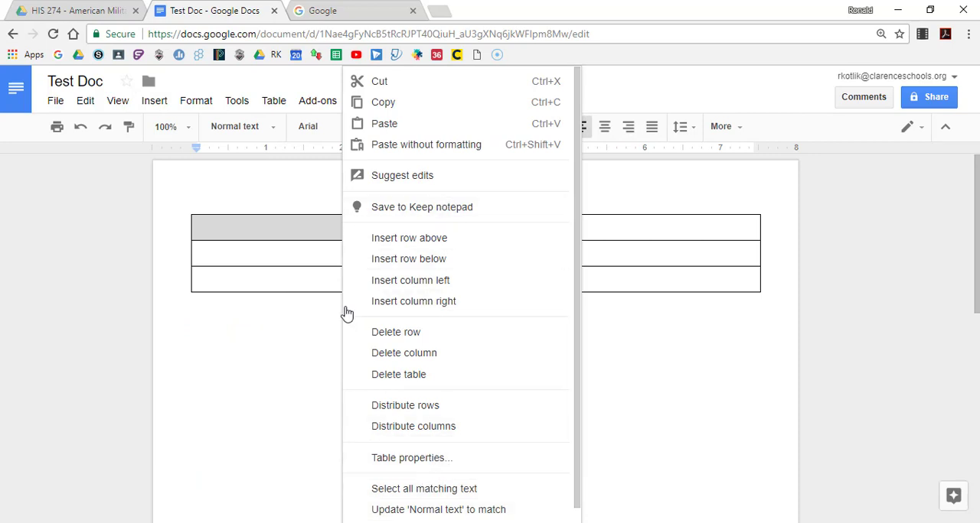
right_click(285, 230)
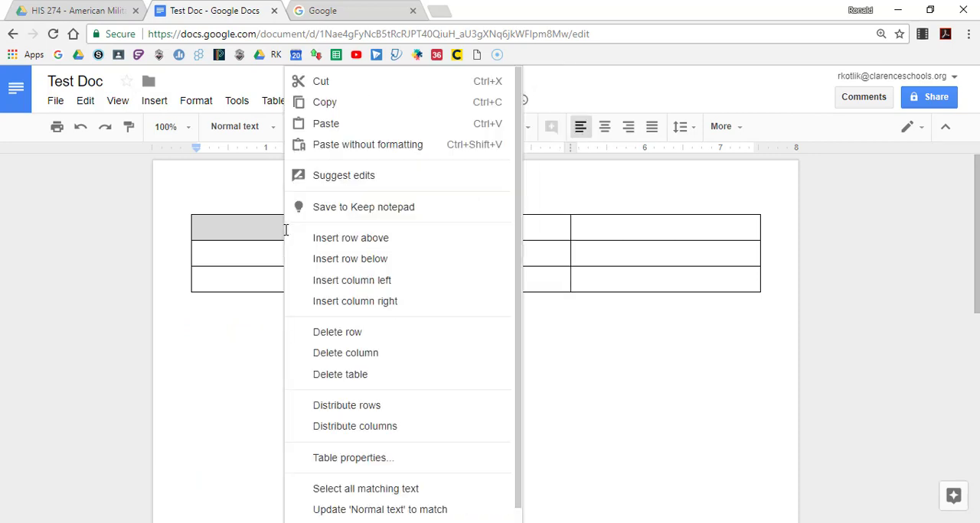
click(232, 352)
Examine the remaining insertion commands, from special characters to the table of contents styles, with the browser zoom at 100%
click(154, 107)
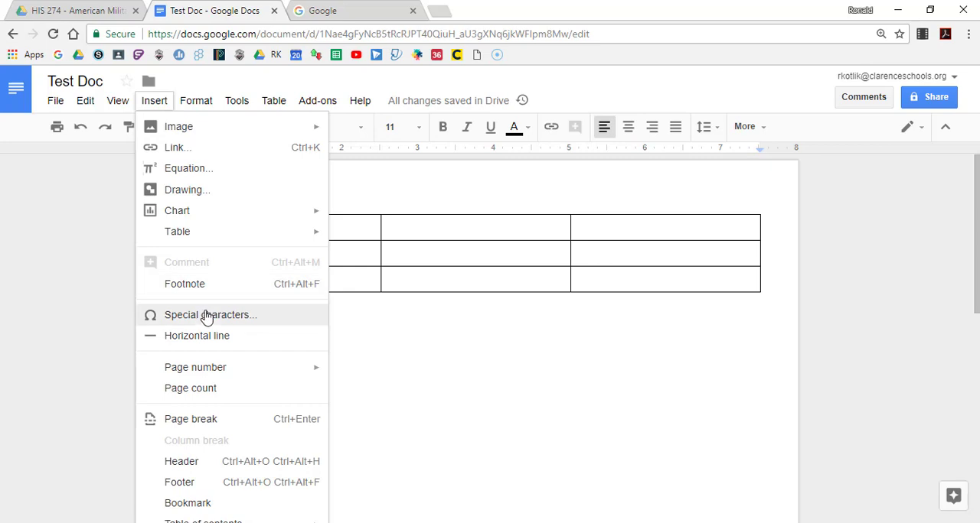
mouse_move(292, 372)
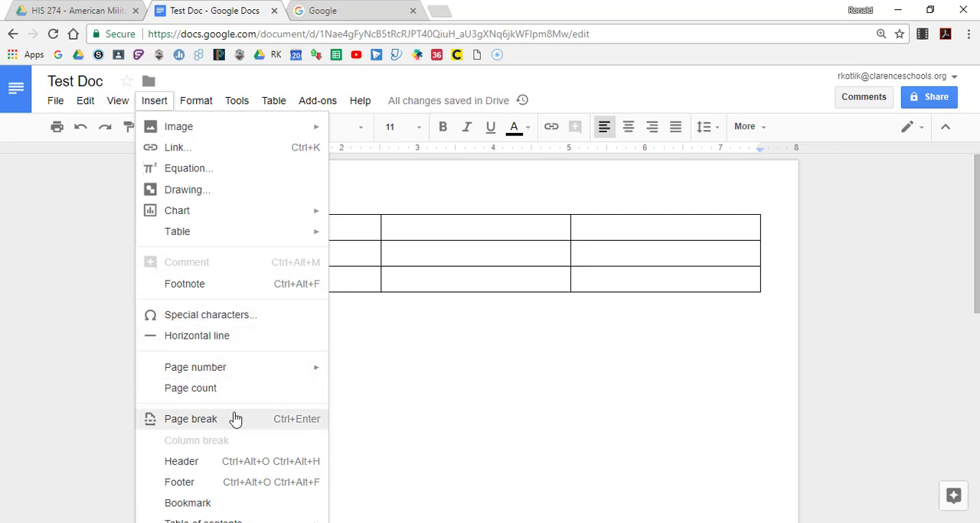
key(ctrl+minus)
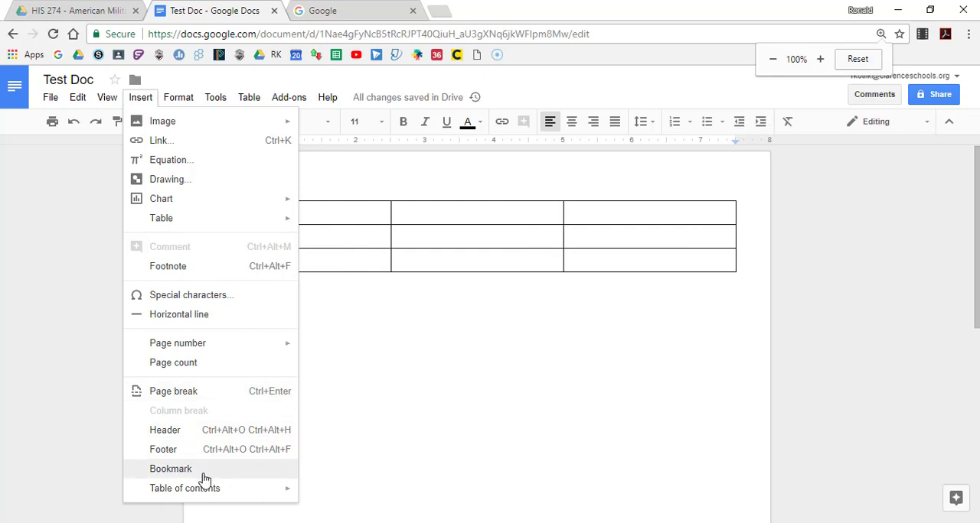
mouse_move(279, 494)
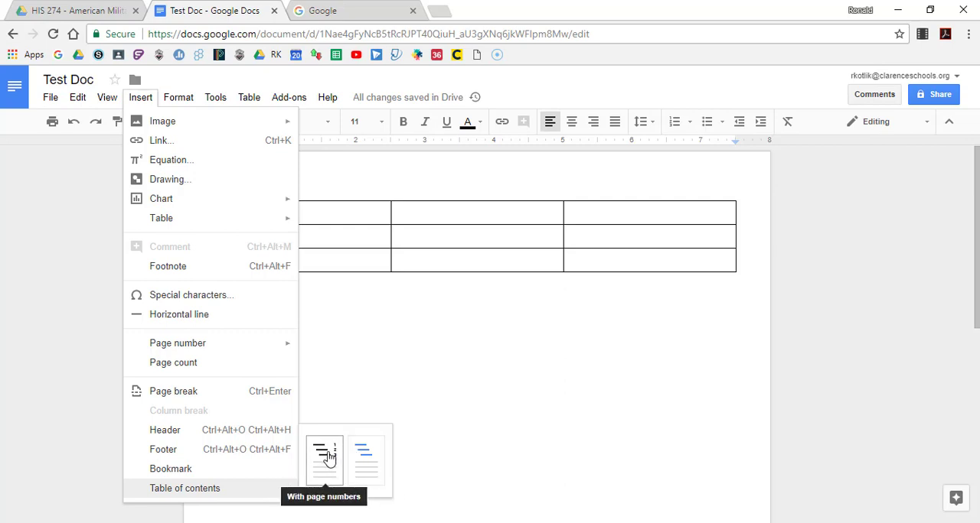
click(400, 329)
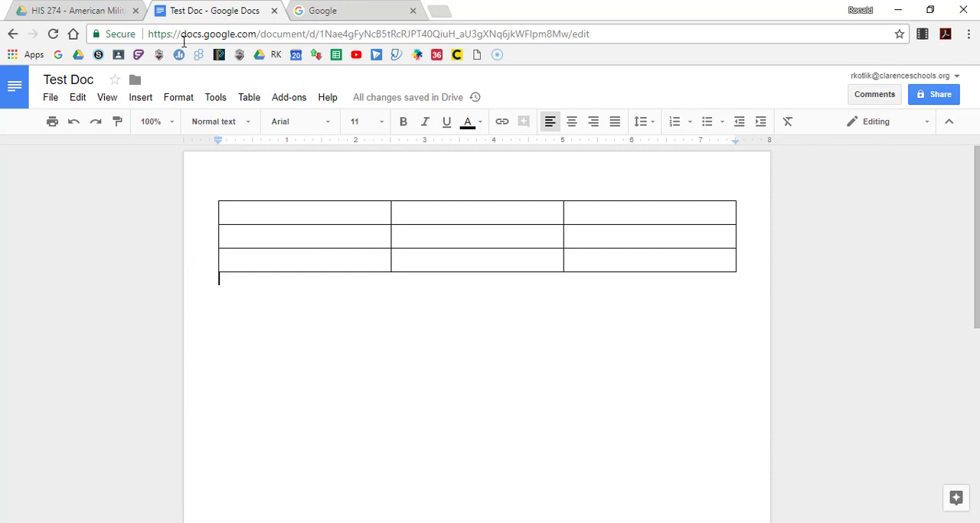
Review the available text formatting commands and the document tools such as spelling, word count and voice typing
click(179, 98)
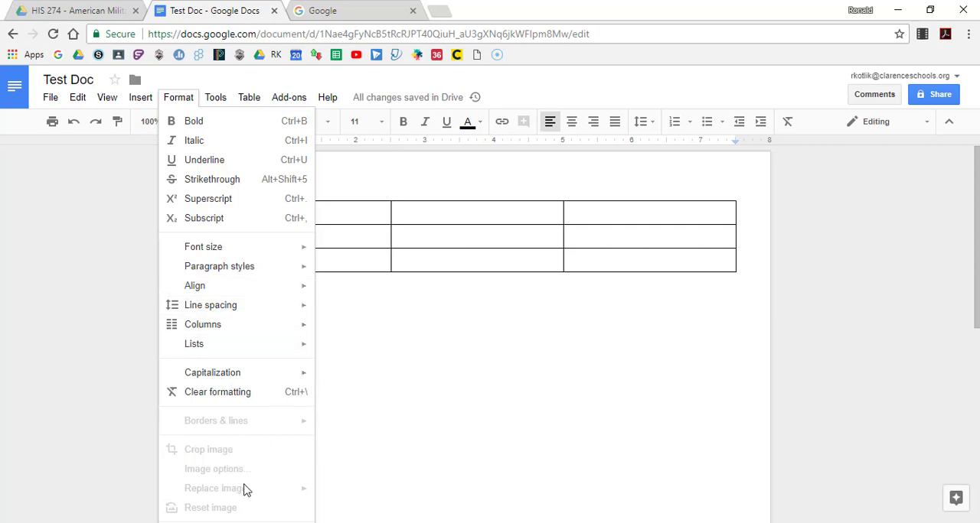
click(450, 404)
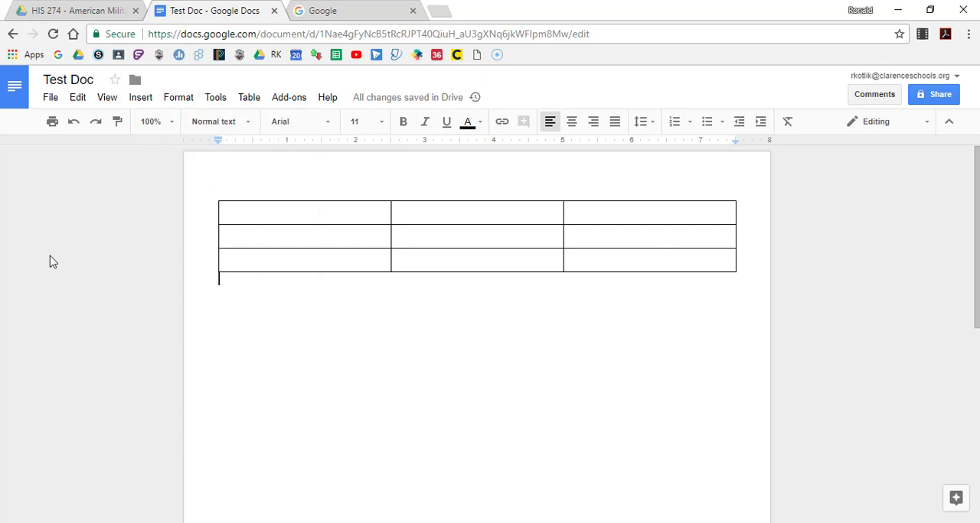
click(216, 99)
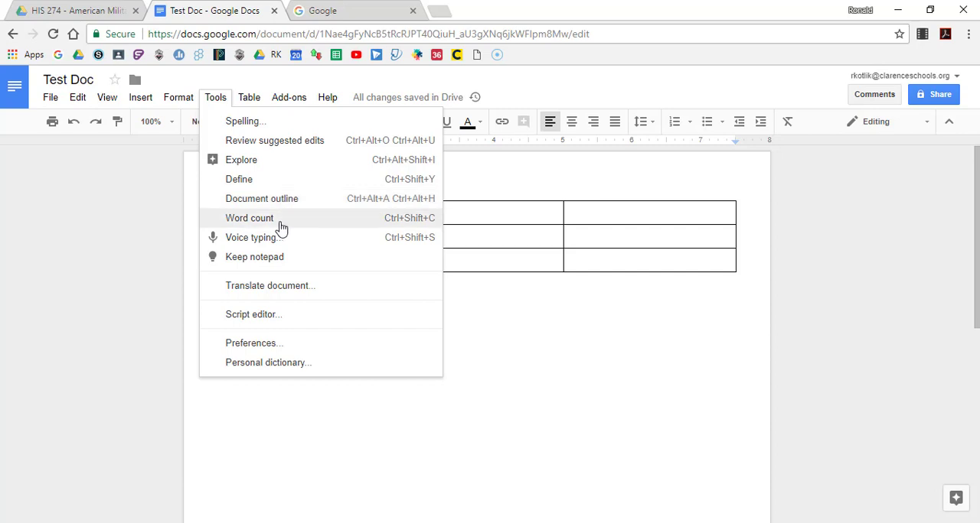
click(502, 420)
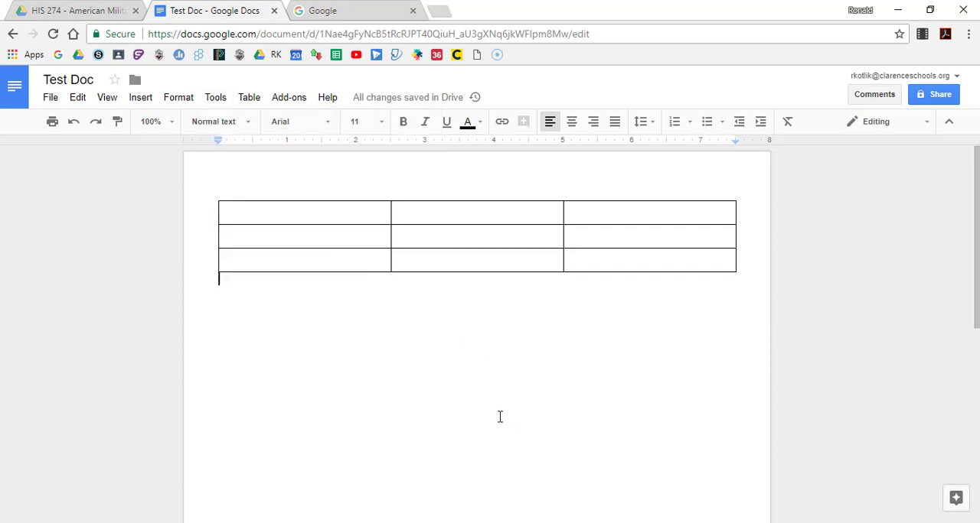
Dictate "Hello everyone. And thank you for watching this video. I really hope you enjoyed it today." below the table using voice typing
click(215, 98)
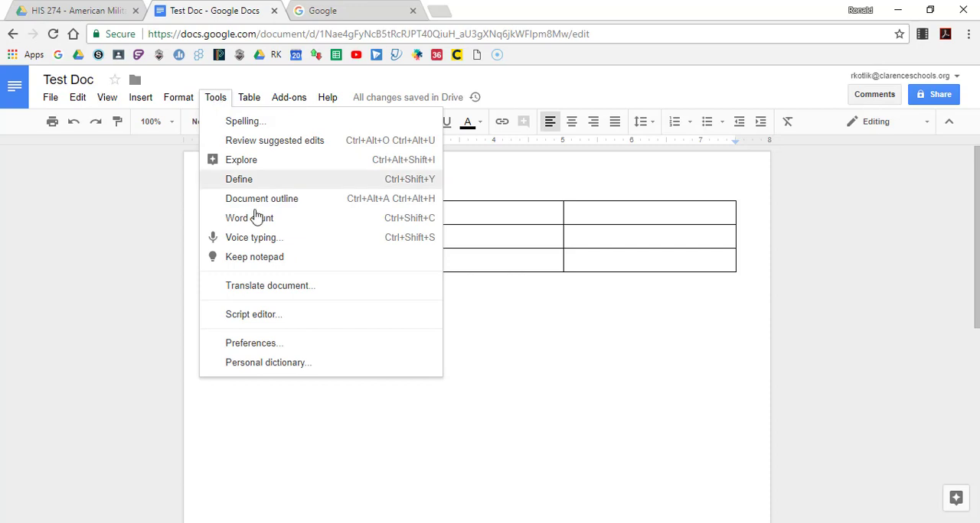
click(264, 239)
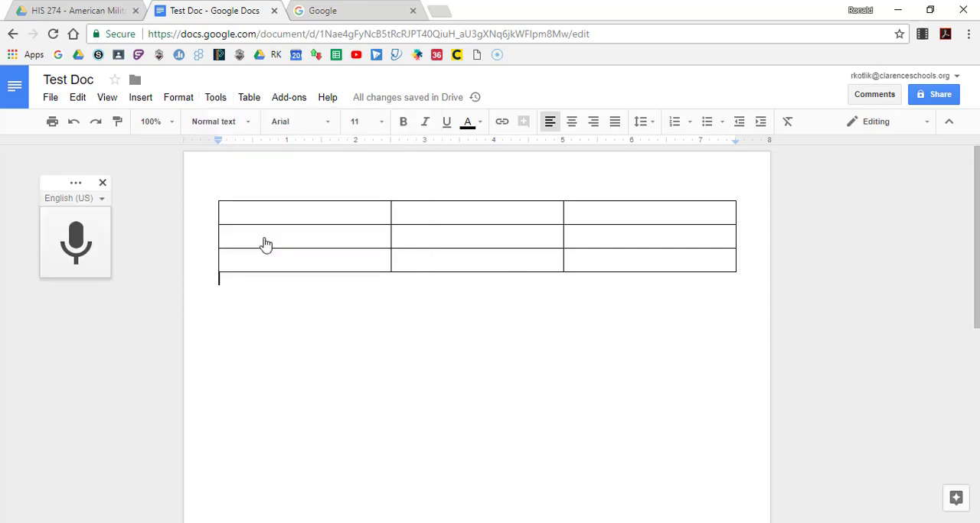
click(80, 250)
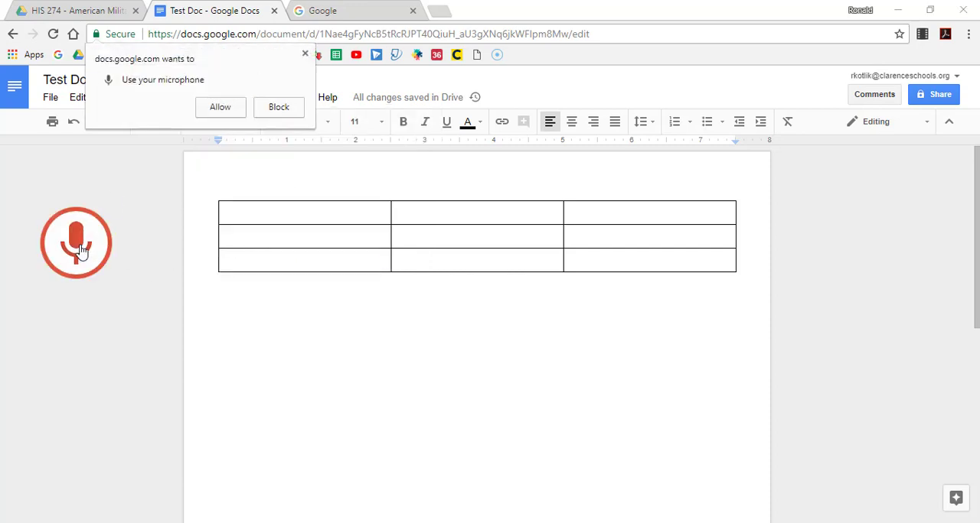
click(220, 108)
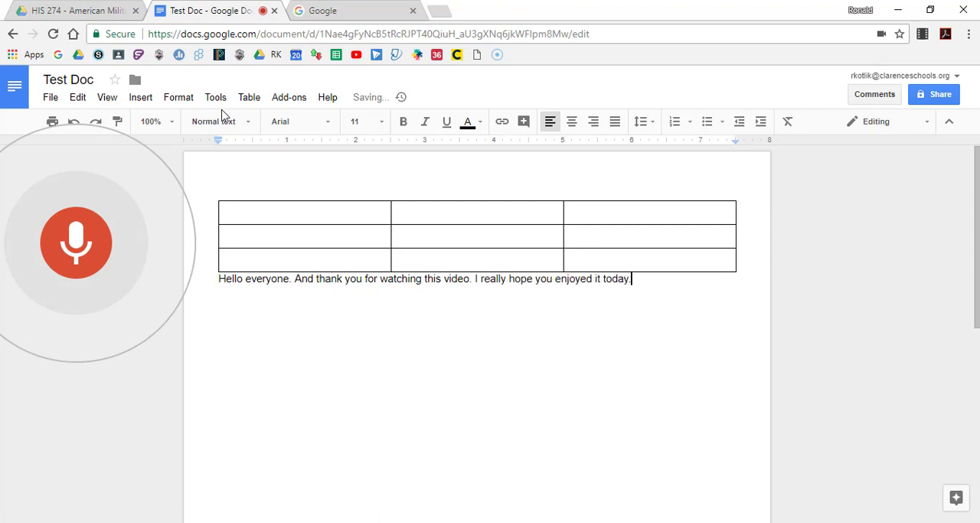
click(86, 243)
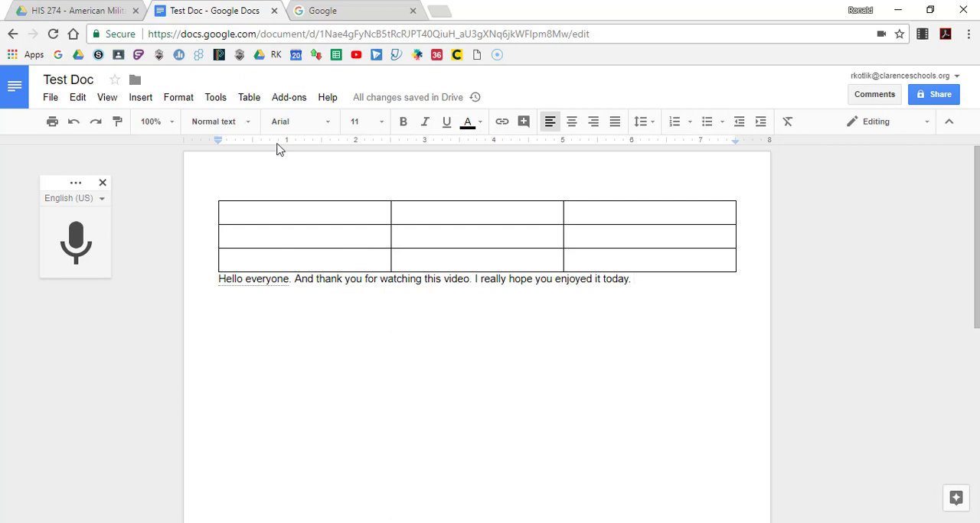
Select the space after "Hello everyone. And" in the dictated line and insert a six-column table there
click(216, 99)
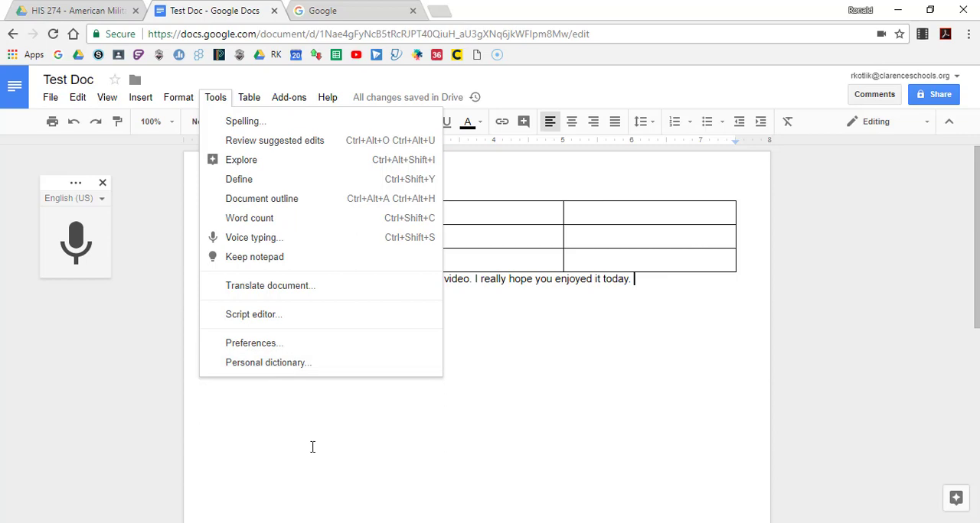
click(313, 279)
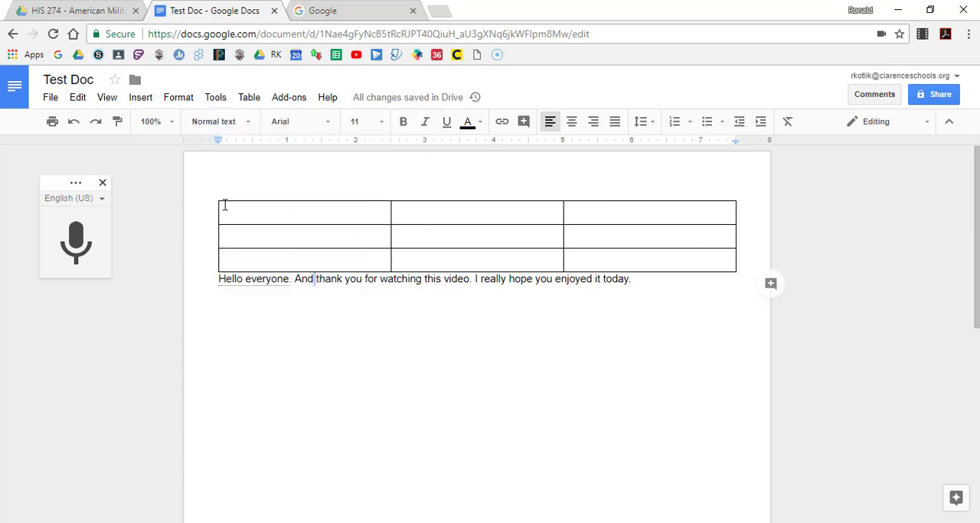
click(251, 100)
mouse_move(317, 121)
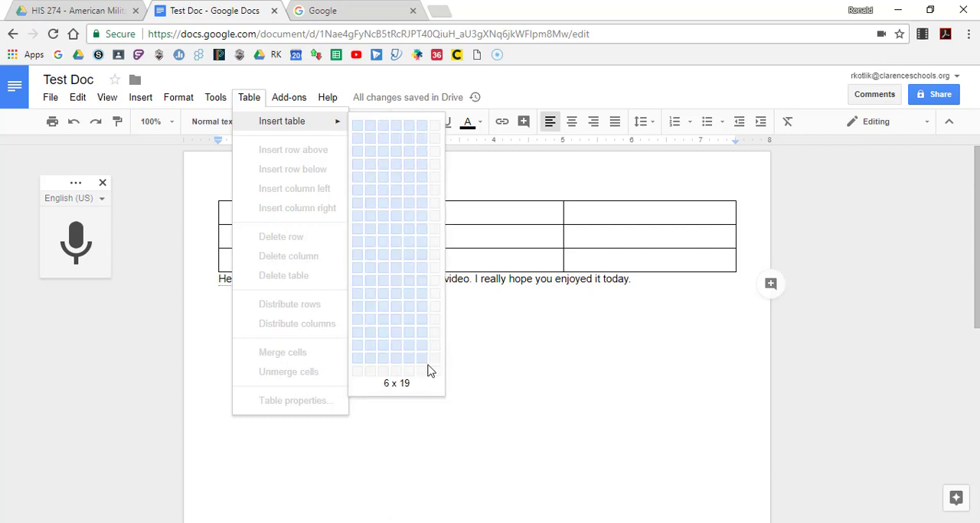
Review the installed add-ons and the help options, including the keyboard shortcuts entry
click(290, 104)
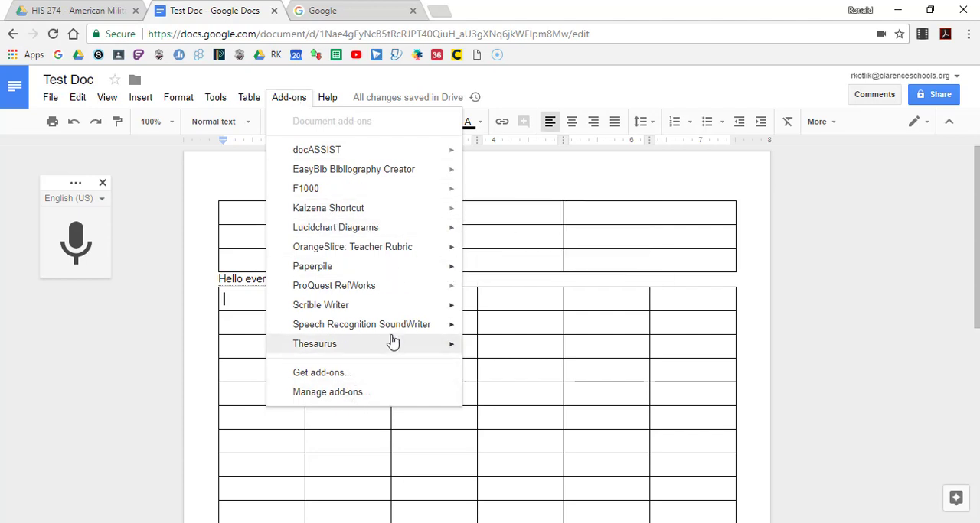
click(508, 178)
click(325, 101)
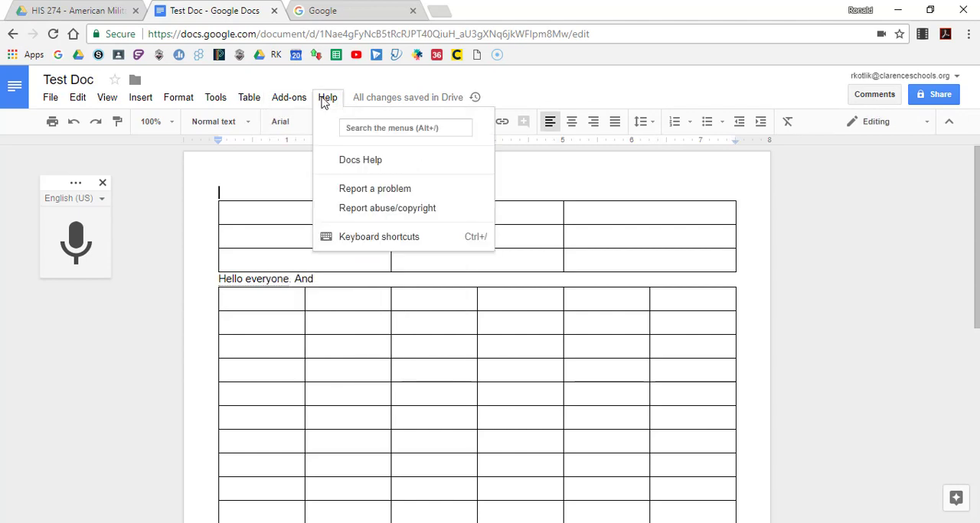
click(574, 190)
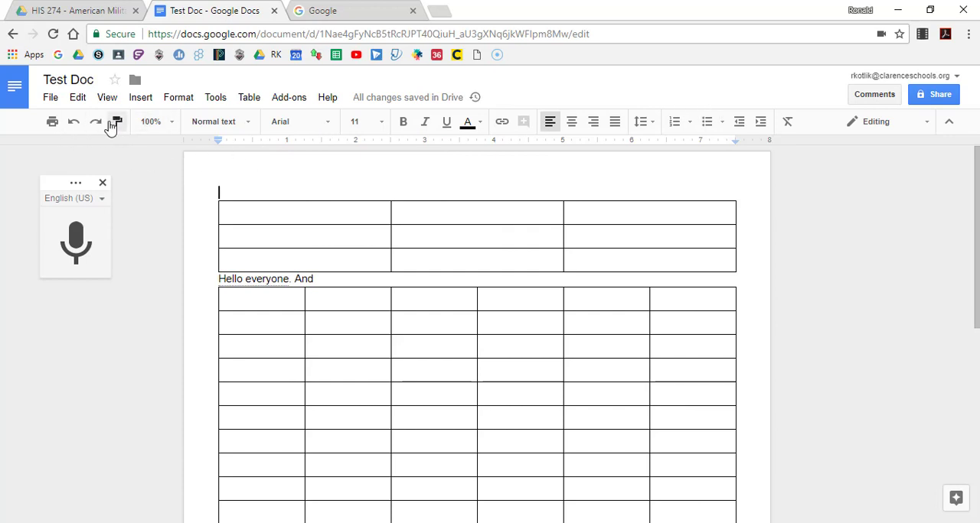
Examine the zoom levels, paragraph styles and full list of fonts available for the document
click(172, 127)
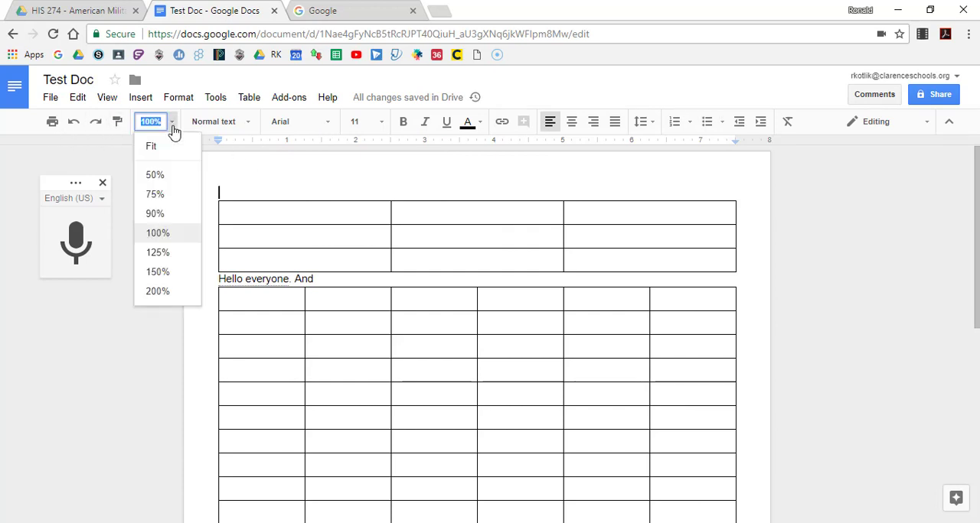
click(173, 129)
click(249, 124)
click(254, 127)
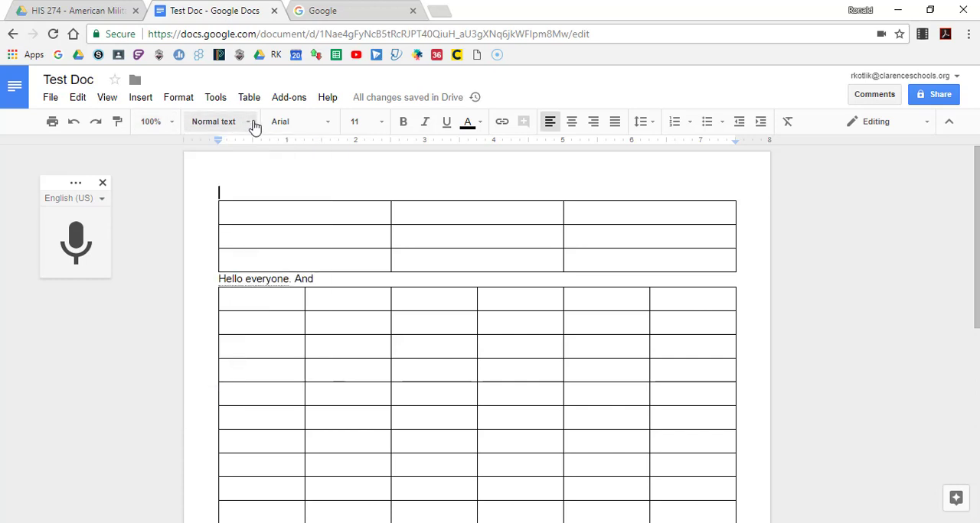
click(336, 127)
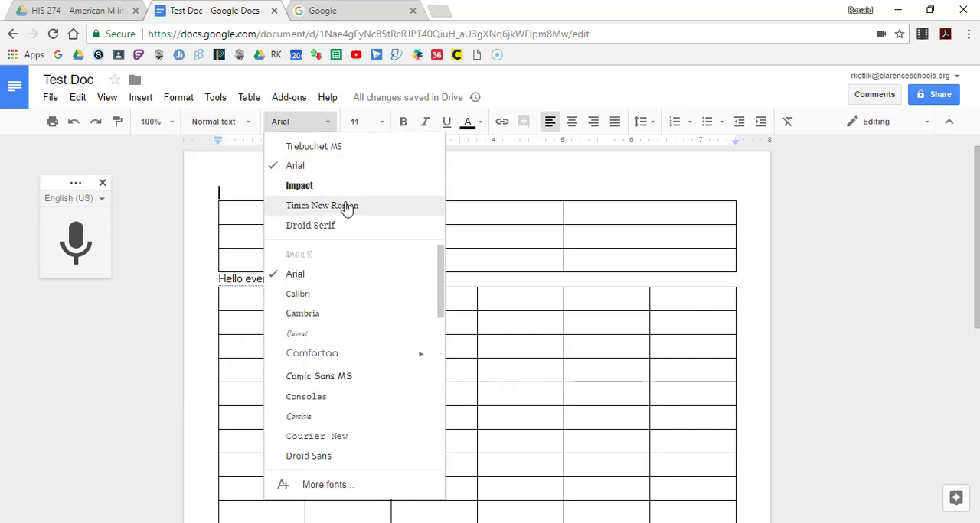
scroll(355, 373, down, 5)
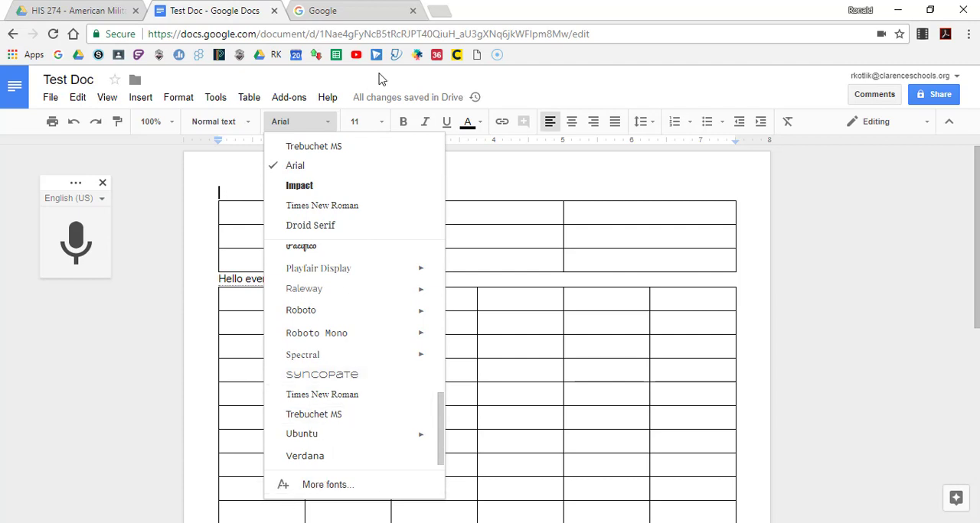
Try a custom font size of 102 on the empty line above the first table
click(382, 126)
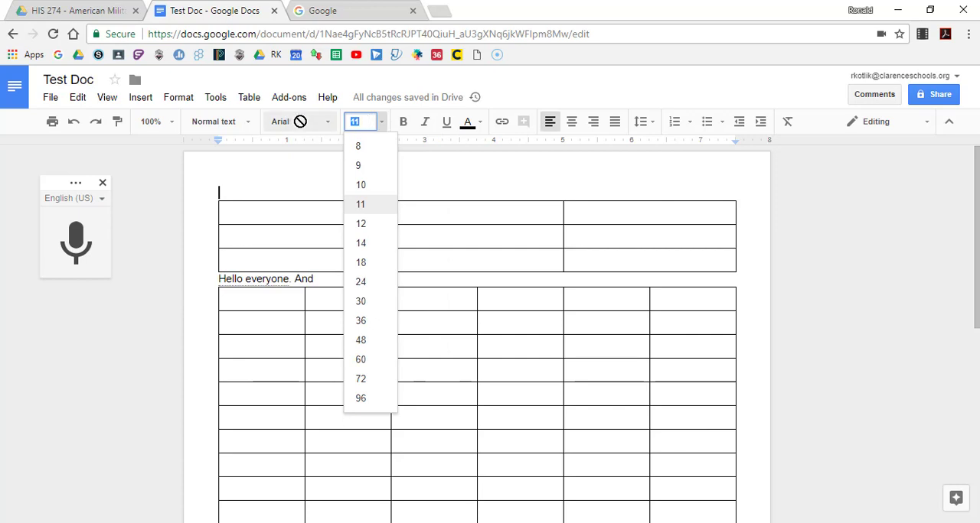
text(102)
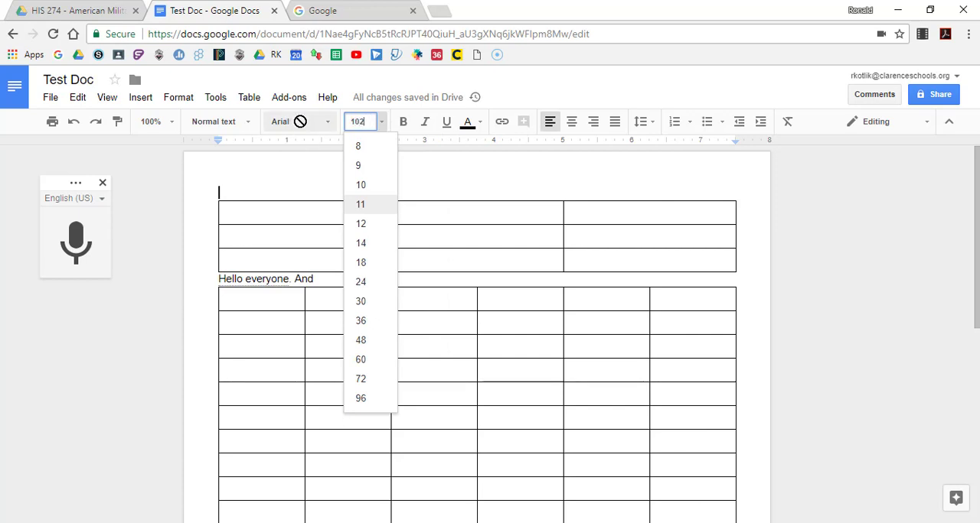
double_click(449, 184)
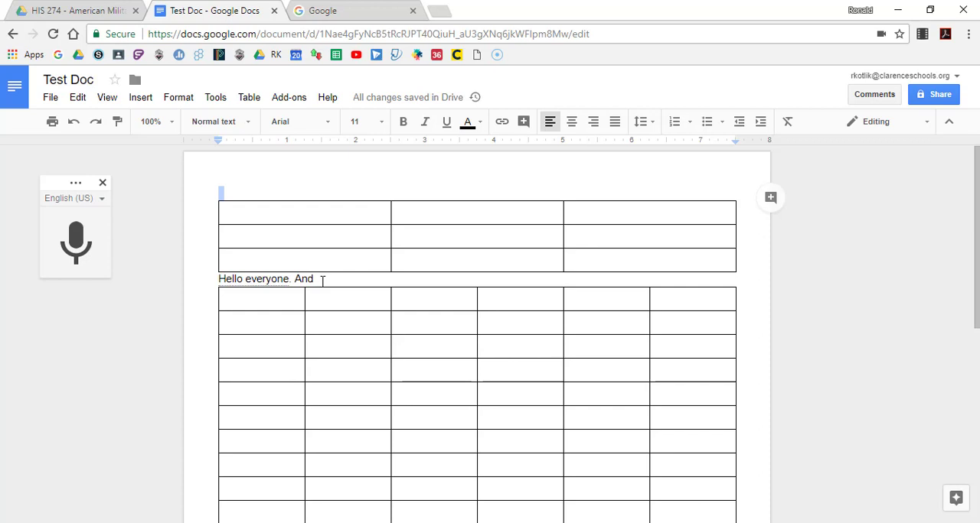
Start a comment on the text "Hello everyone. And" and cancel it without entering anything
drag(322, 282, 211, 277)
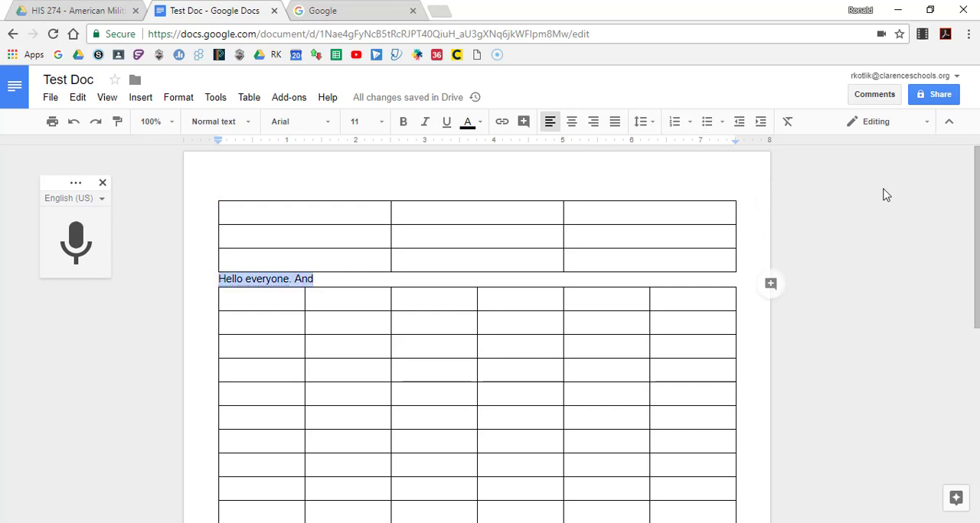
click(771, 286)
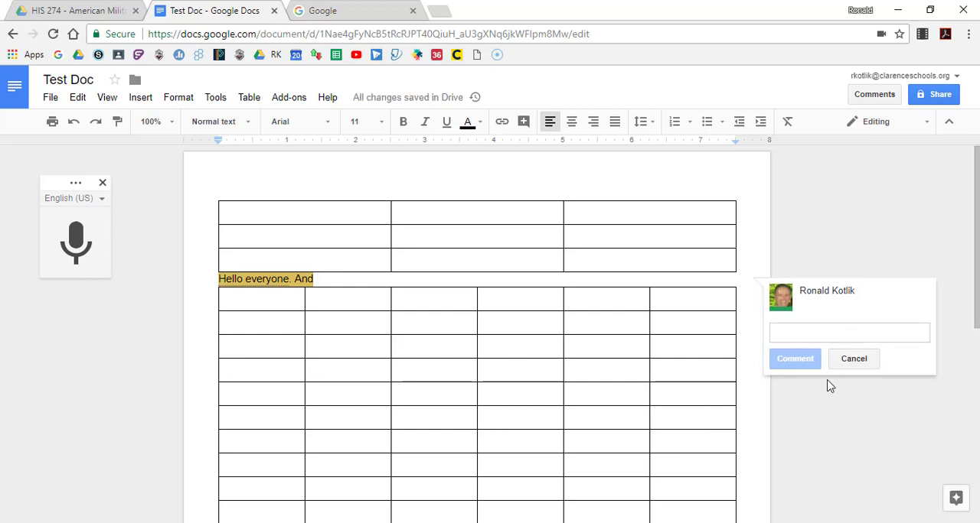
click(862, 362)
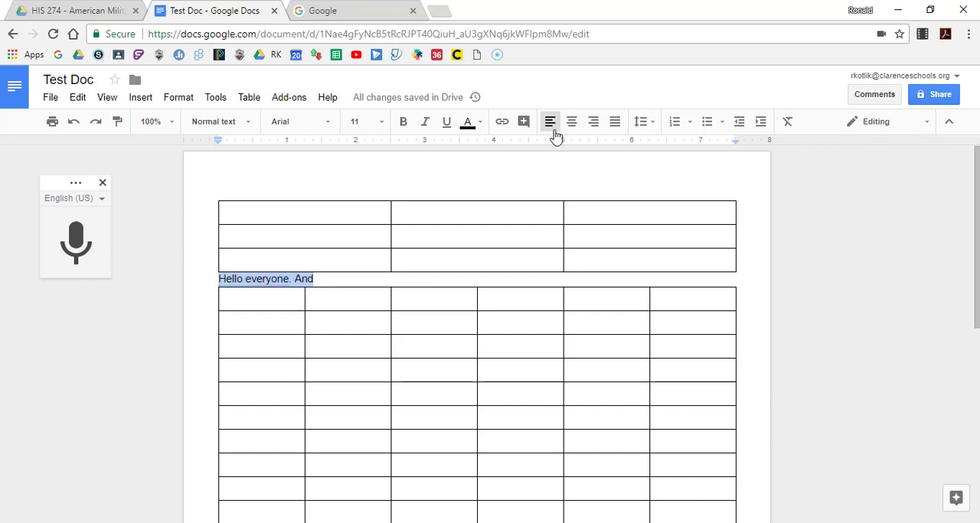
Review the line spacing choices and numbered list styles for the selected text
click(643, 126)
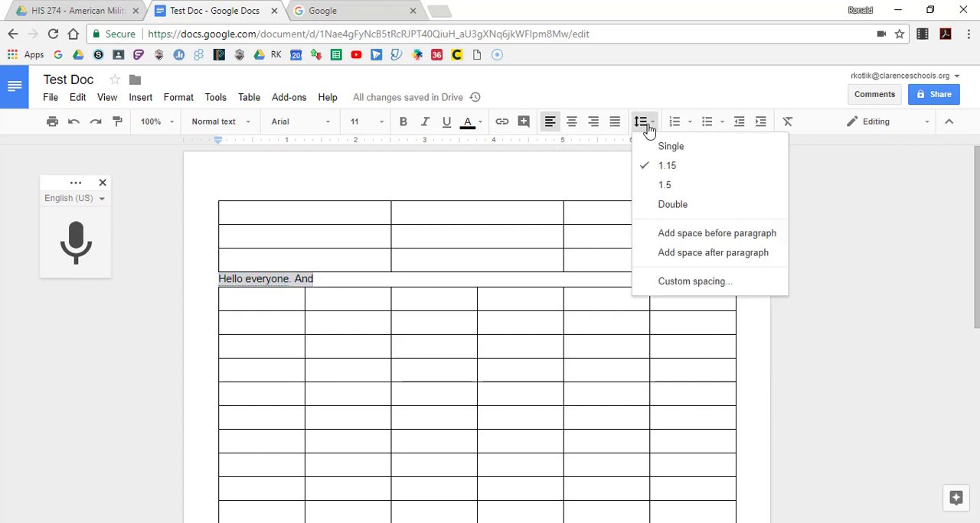
click(648, 131)
click(689, 126)
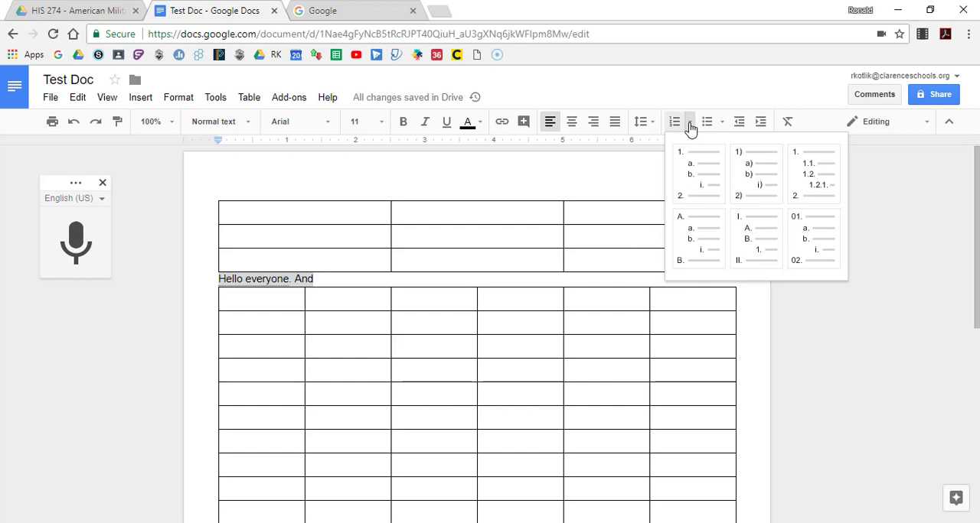
click(690, 129)
Format the selected line as a bulleted list and remove the bullet again
click(716, 128)
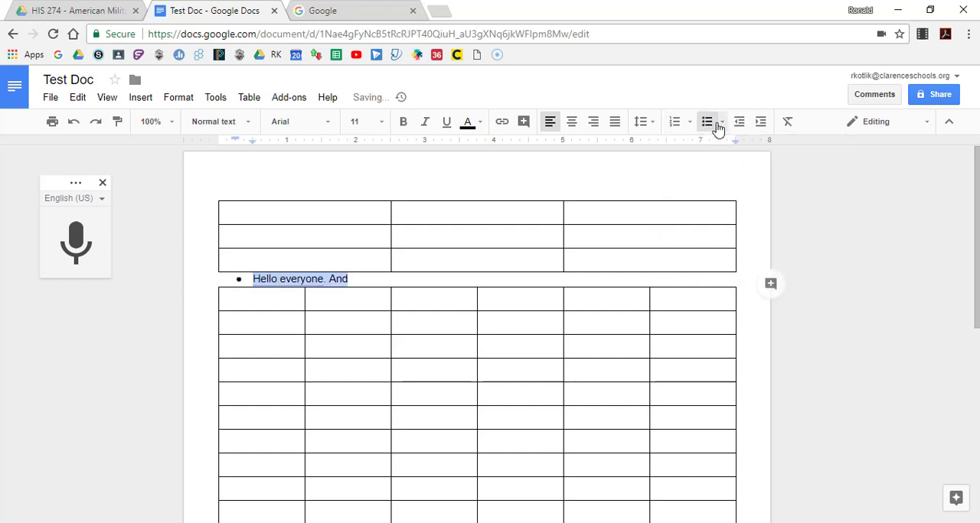
click(718, 128)
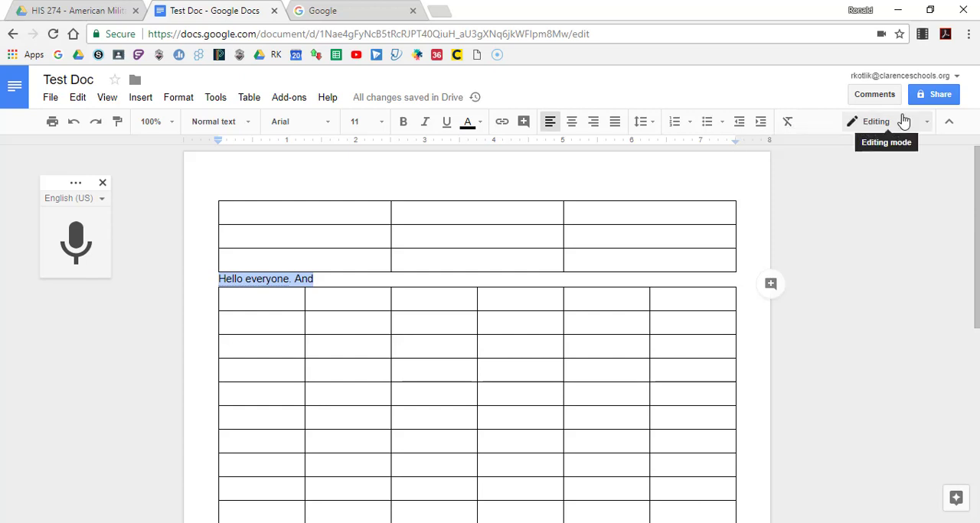
Switch the document to Suggesting mode and to Viewing mode, and return it to Editing mode
click(927, 126)
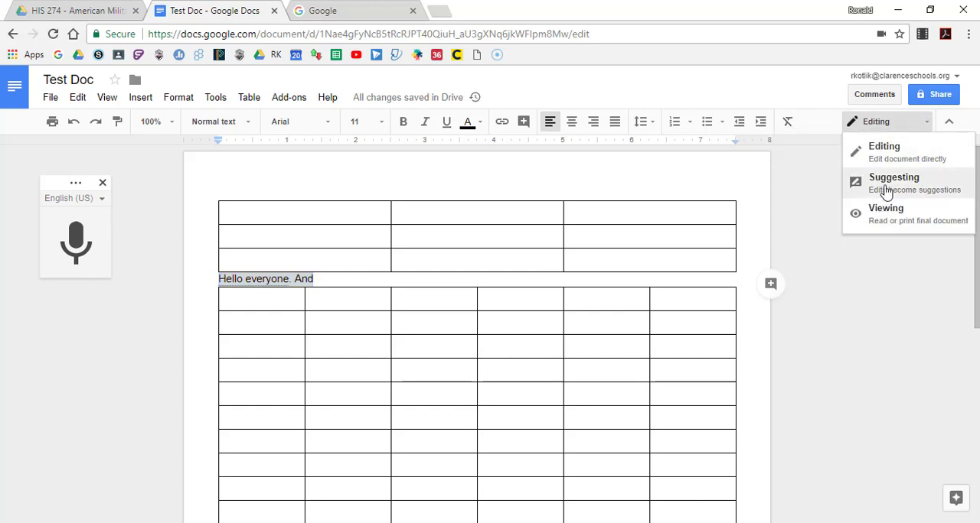
click(884, 189)
click(922, 123)
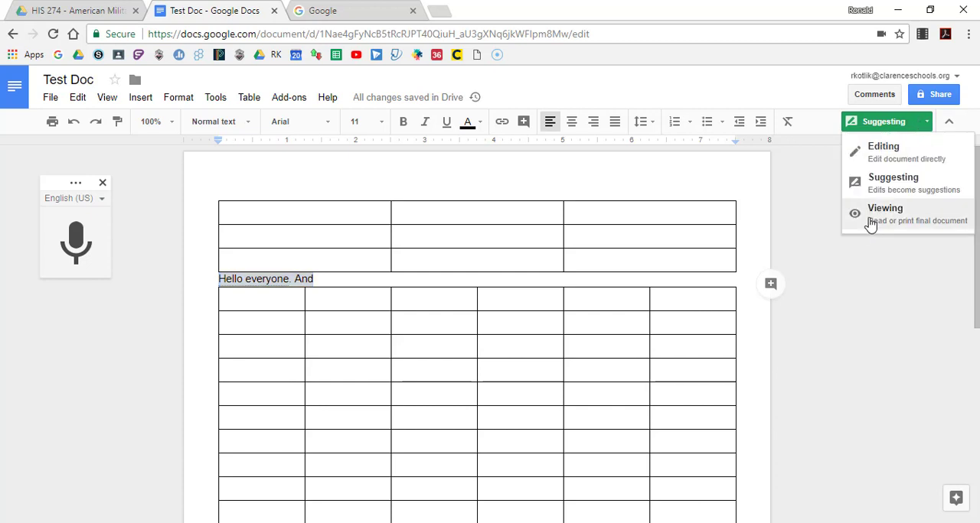
click(874, 219)
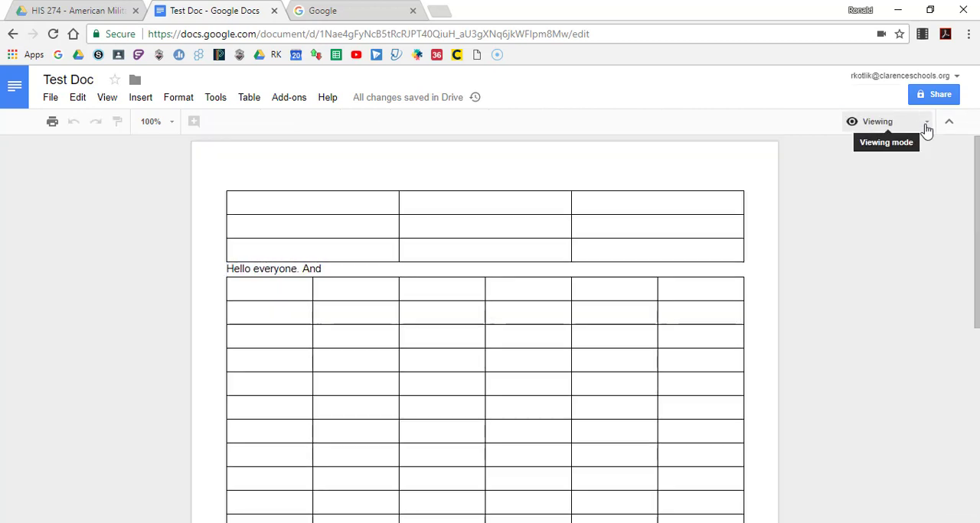
click(926, 127)
click(876, 148)
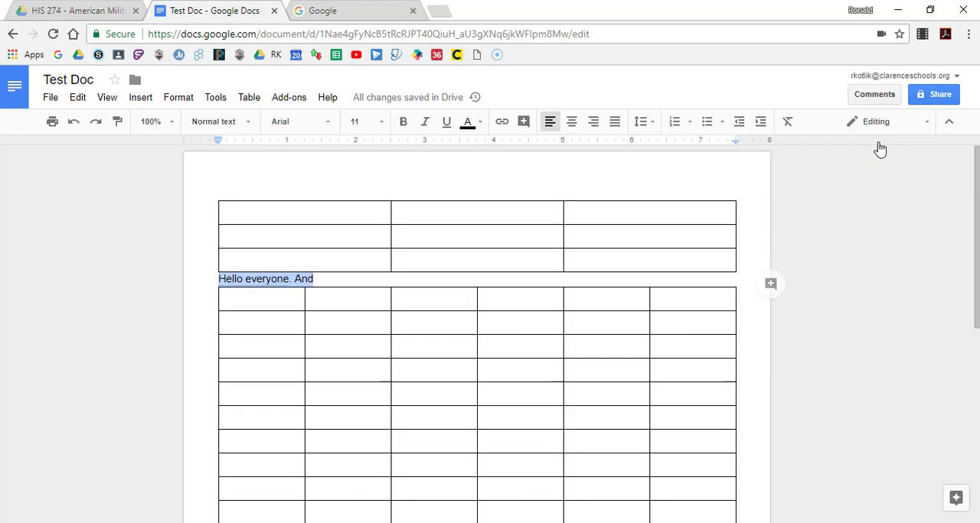
Hide the document's menus and title area and show them again
click(948, 122)
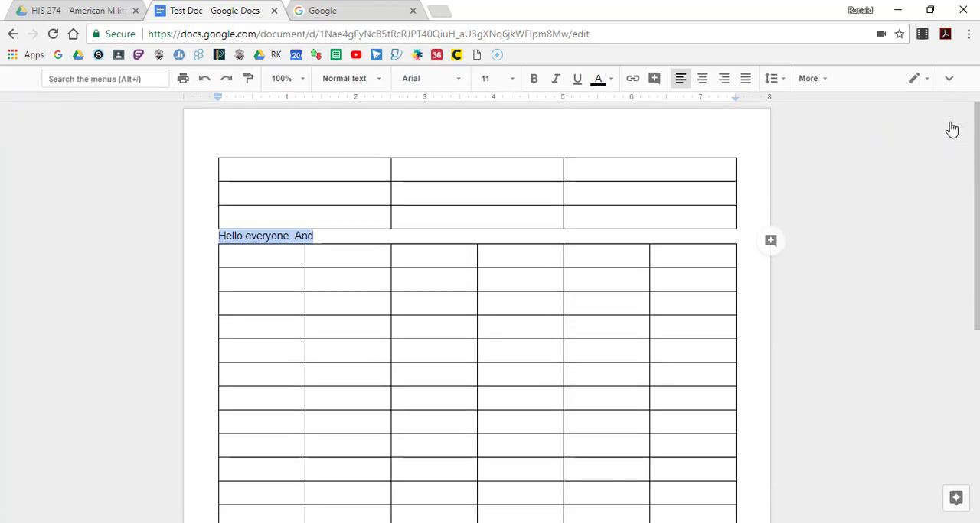
click(949, 81)
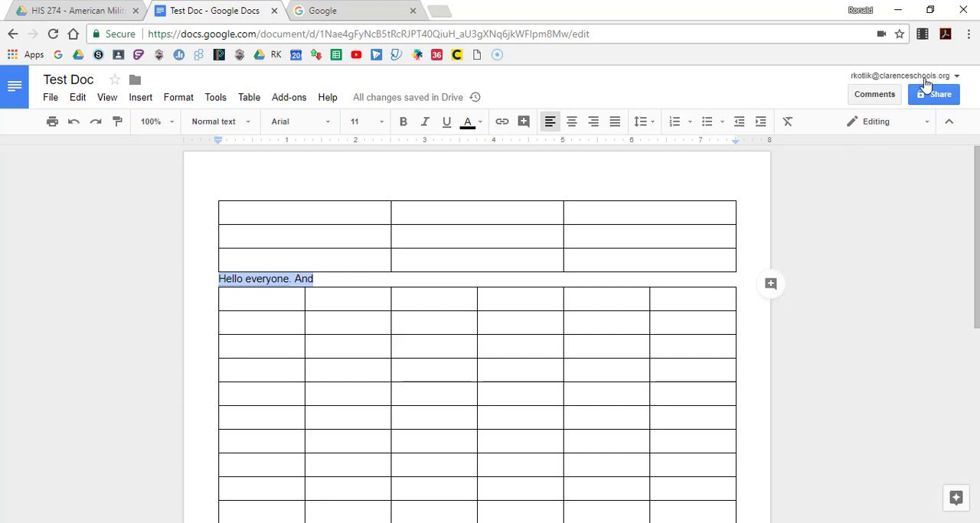
Start a comment on "Hello everyone. And" and another on that line with the table below, leaving both without entering anything
click(865, 93)
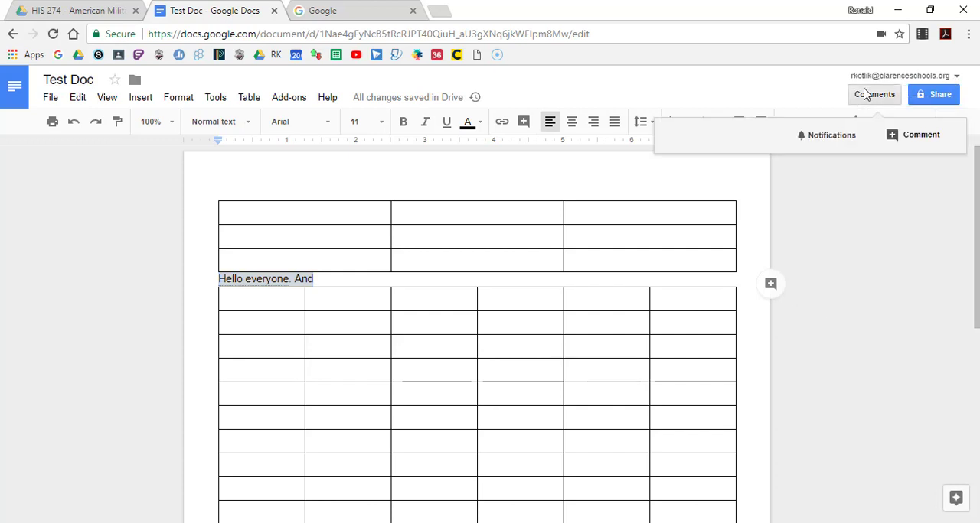
click(912, 137)
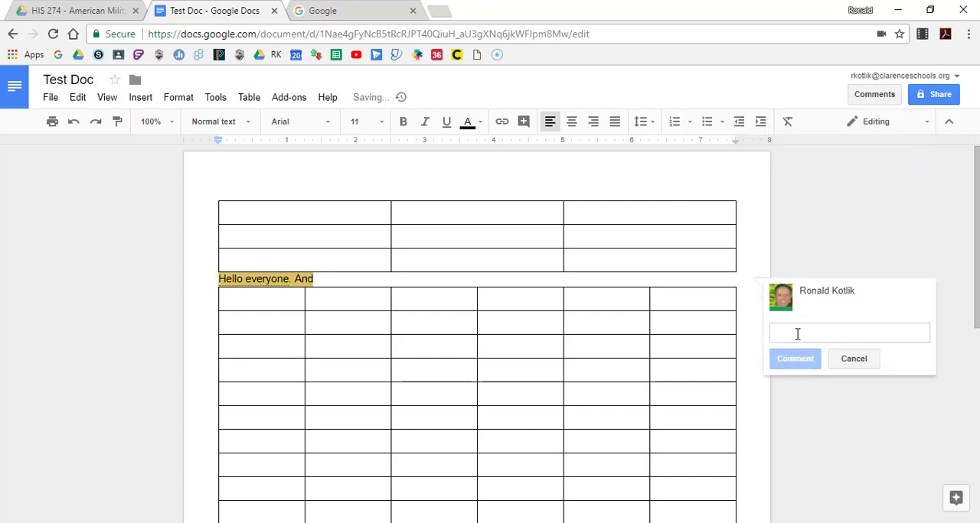
drag(356, 349, 219, 279)
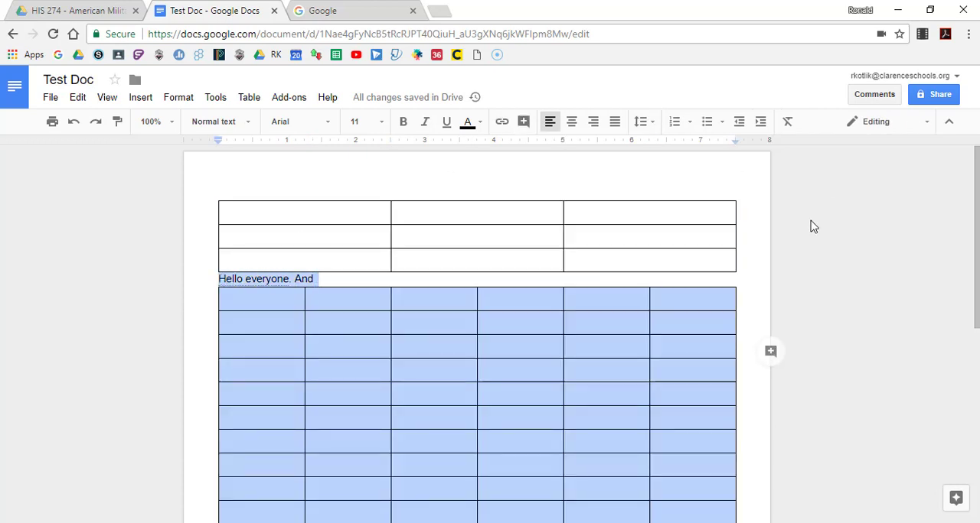
click(769, 354)
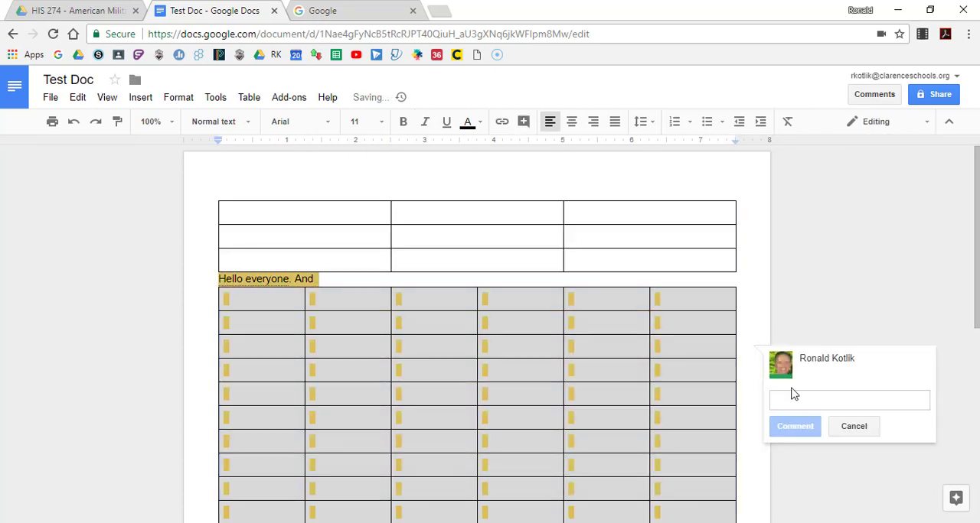
click(855, 427)
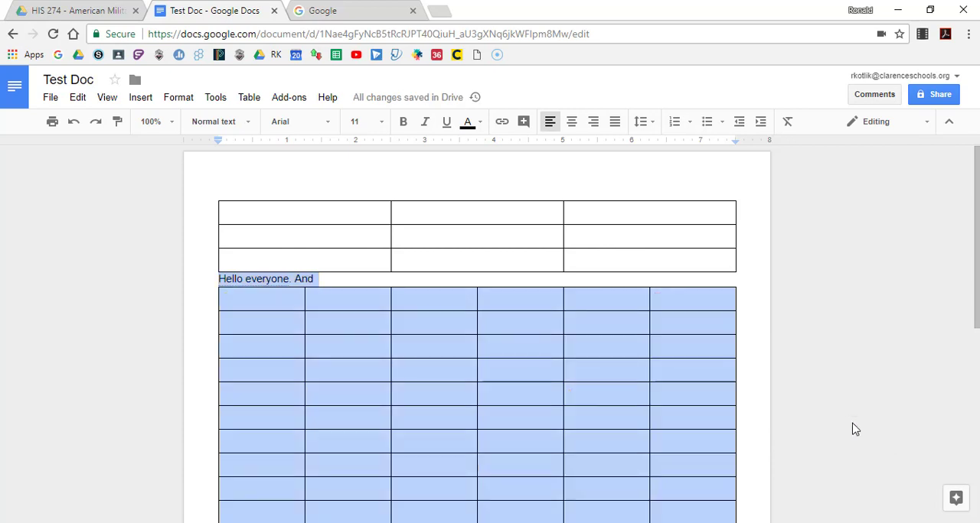